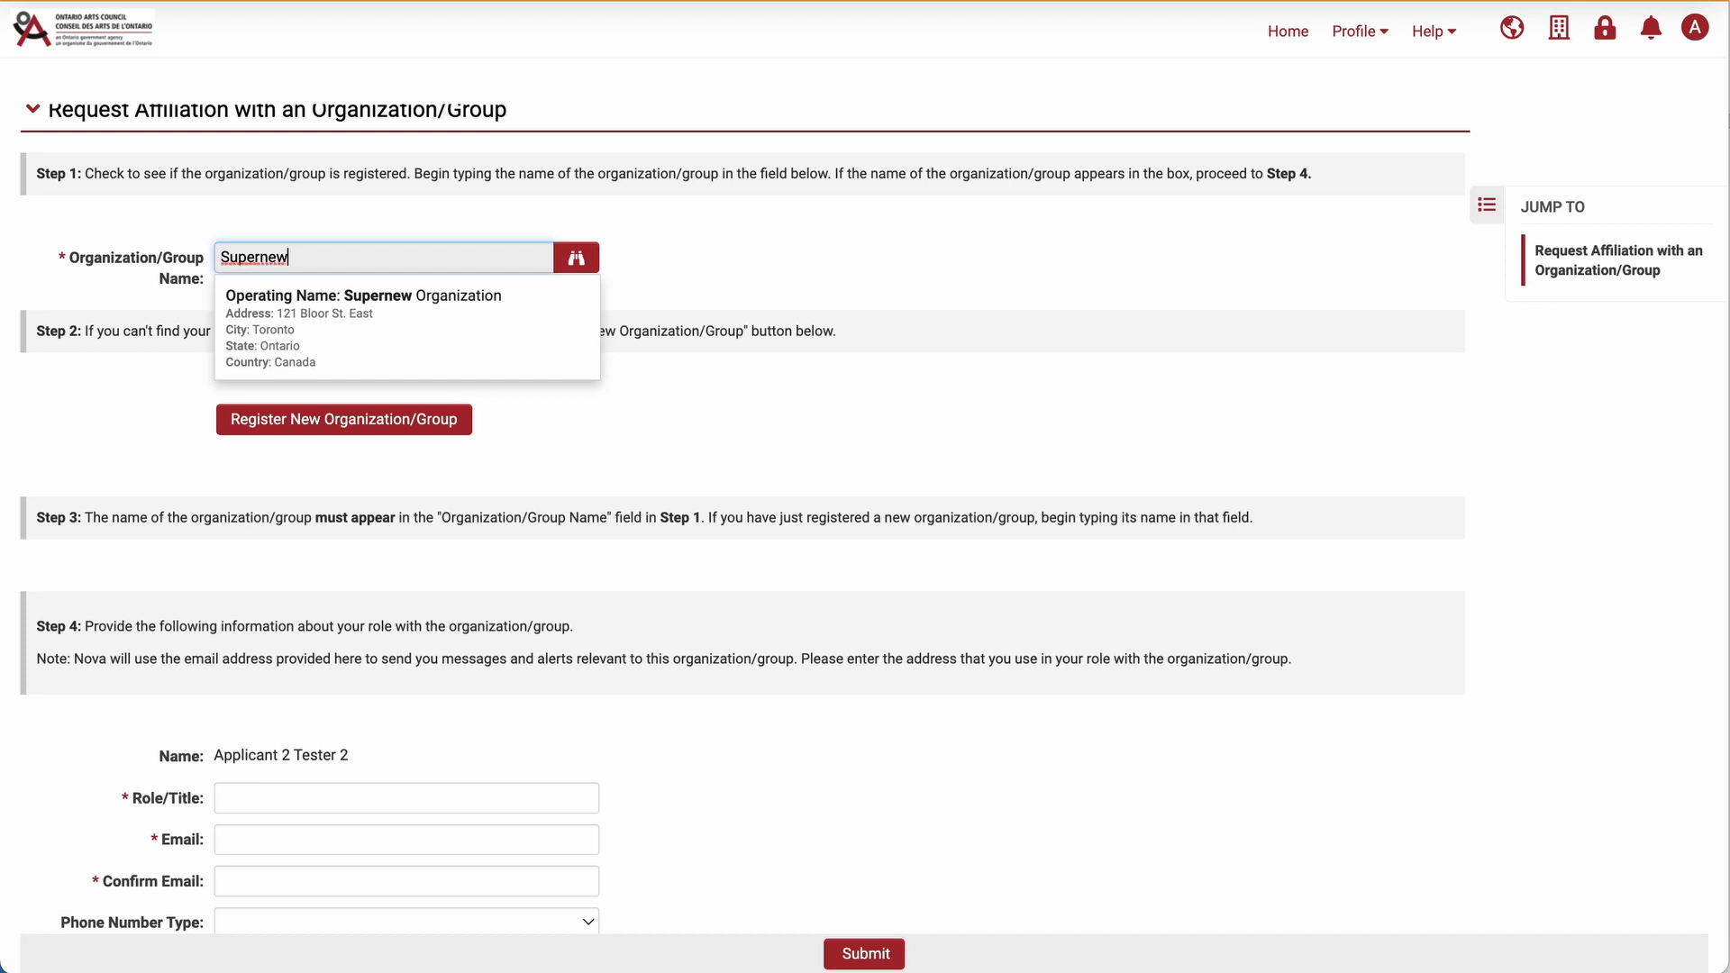
Choose Supernew Organization as the organization to join and enter Office Manager as the role/title.
click(386, 335)
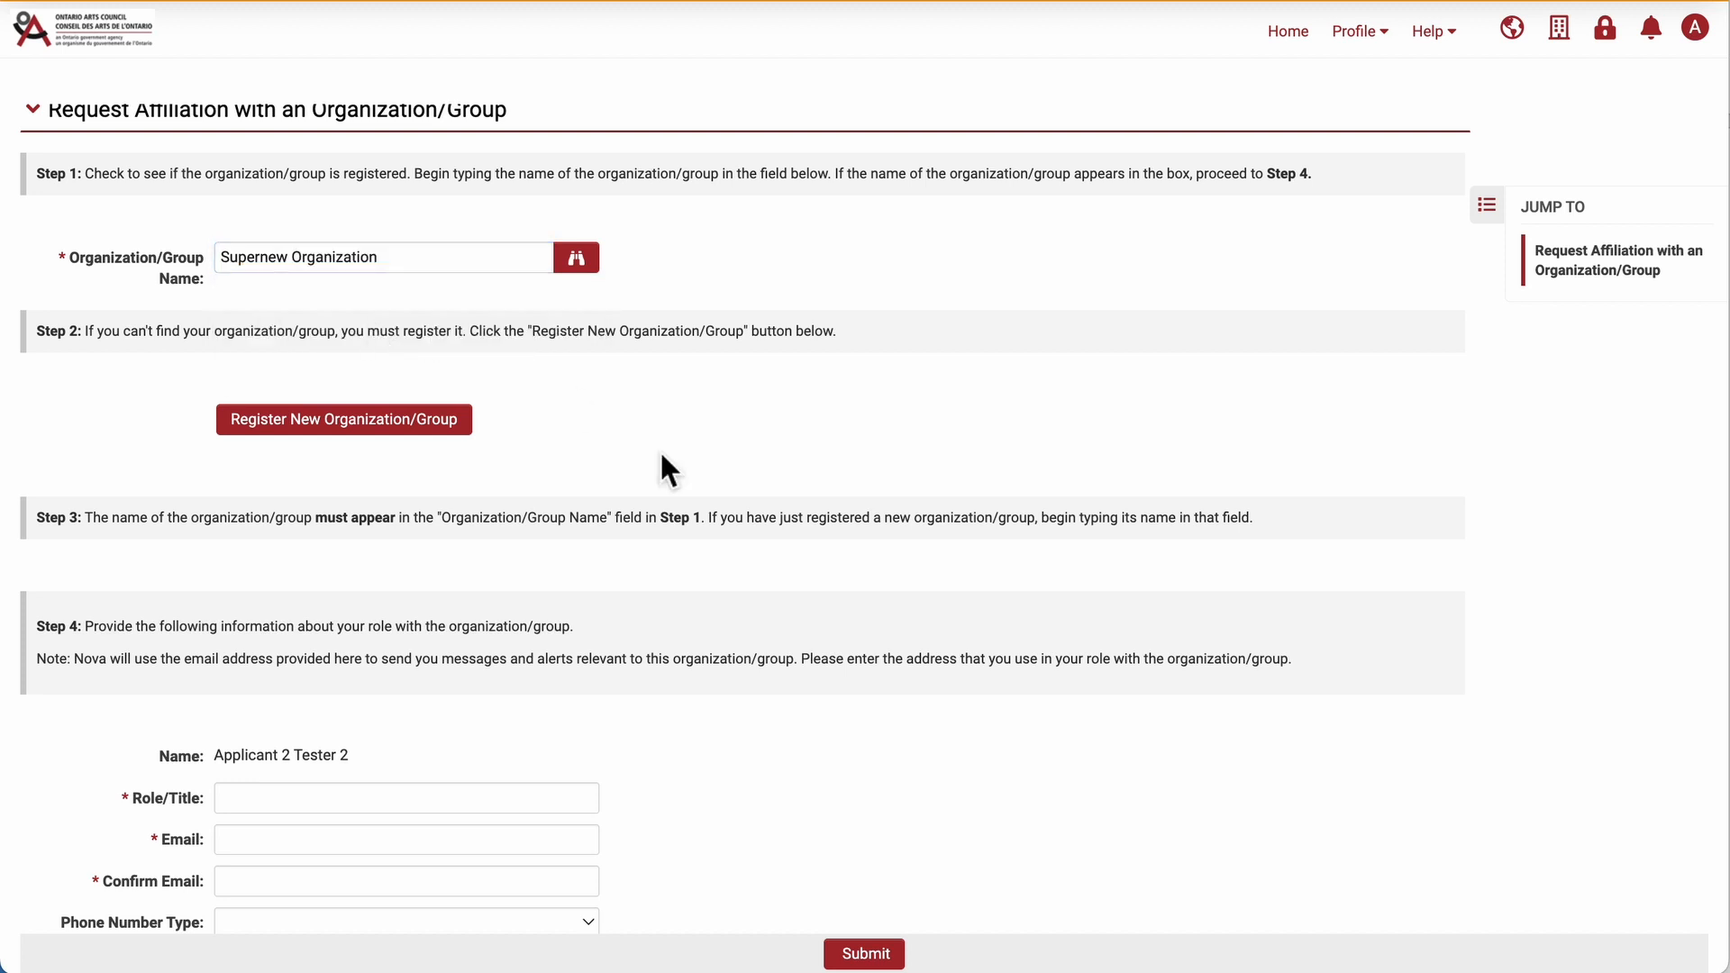
scroll(660, 453, down, 3)
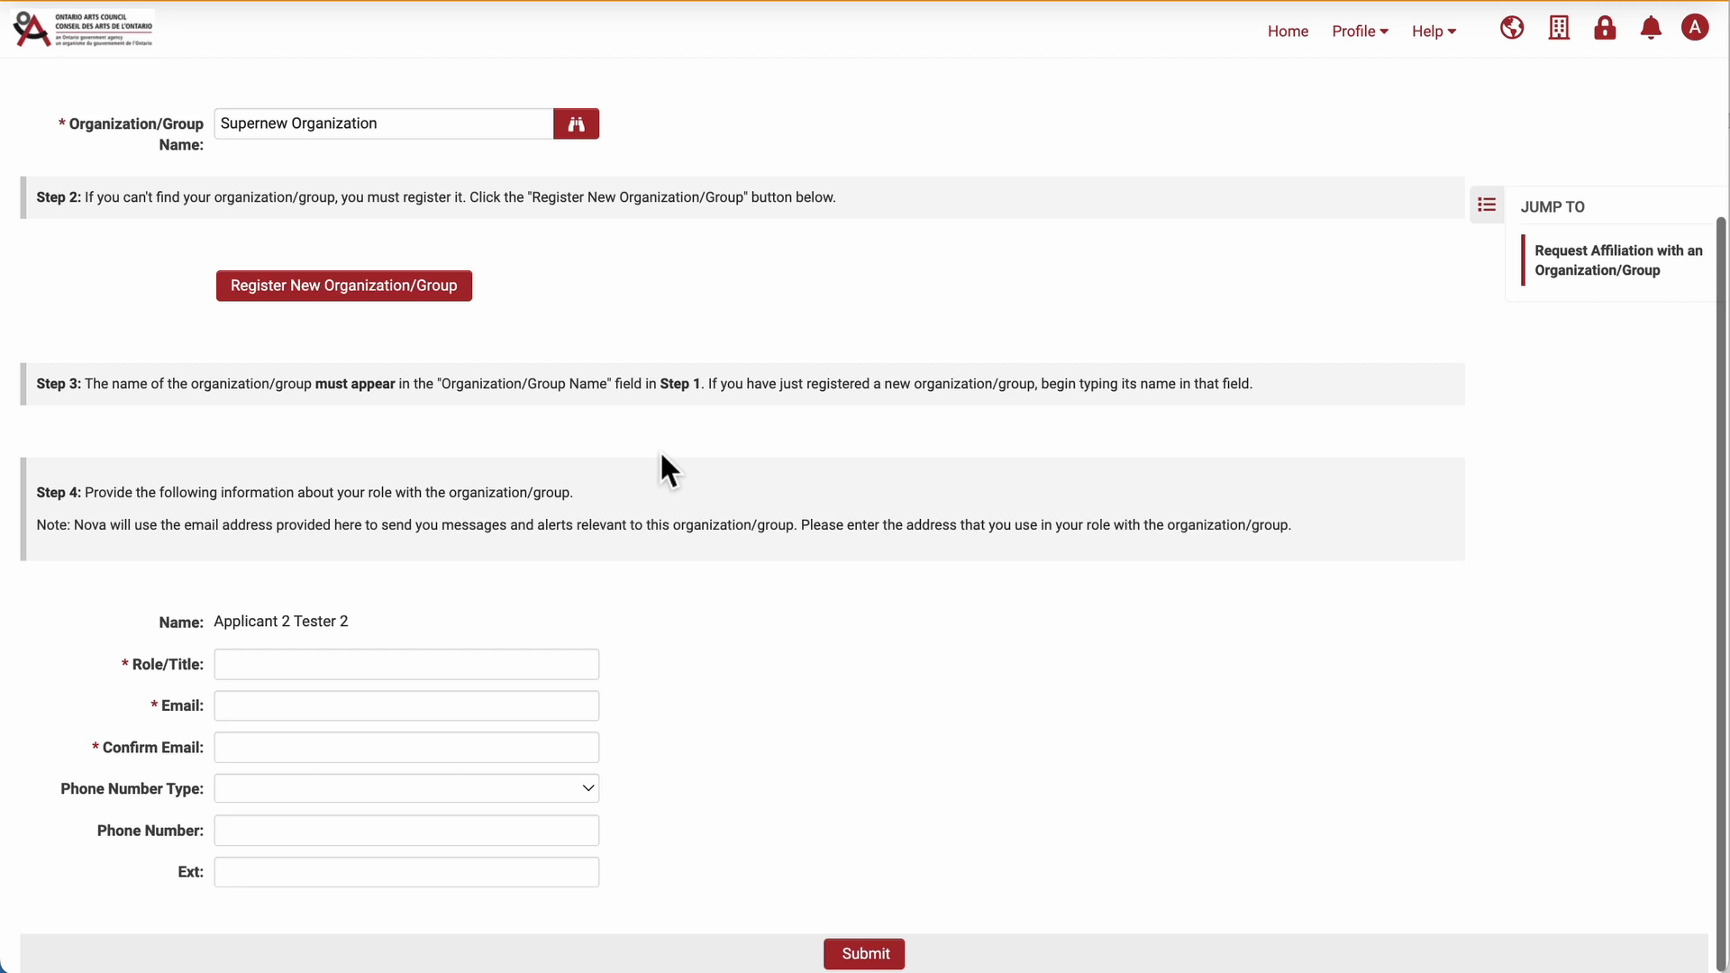
click(395, 668)
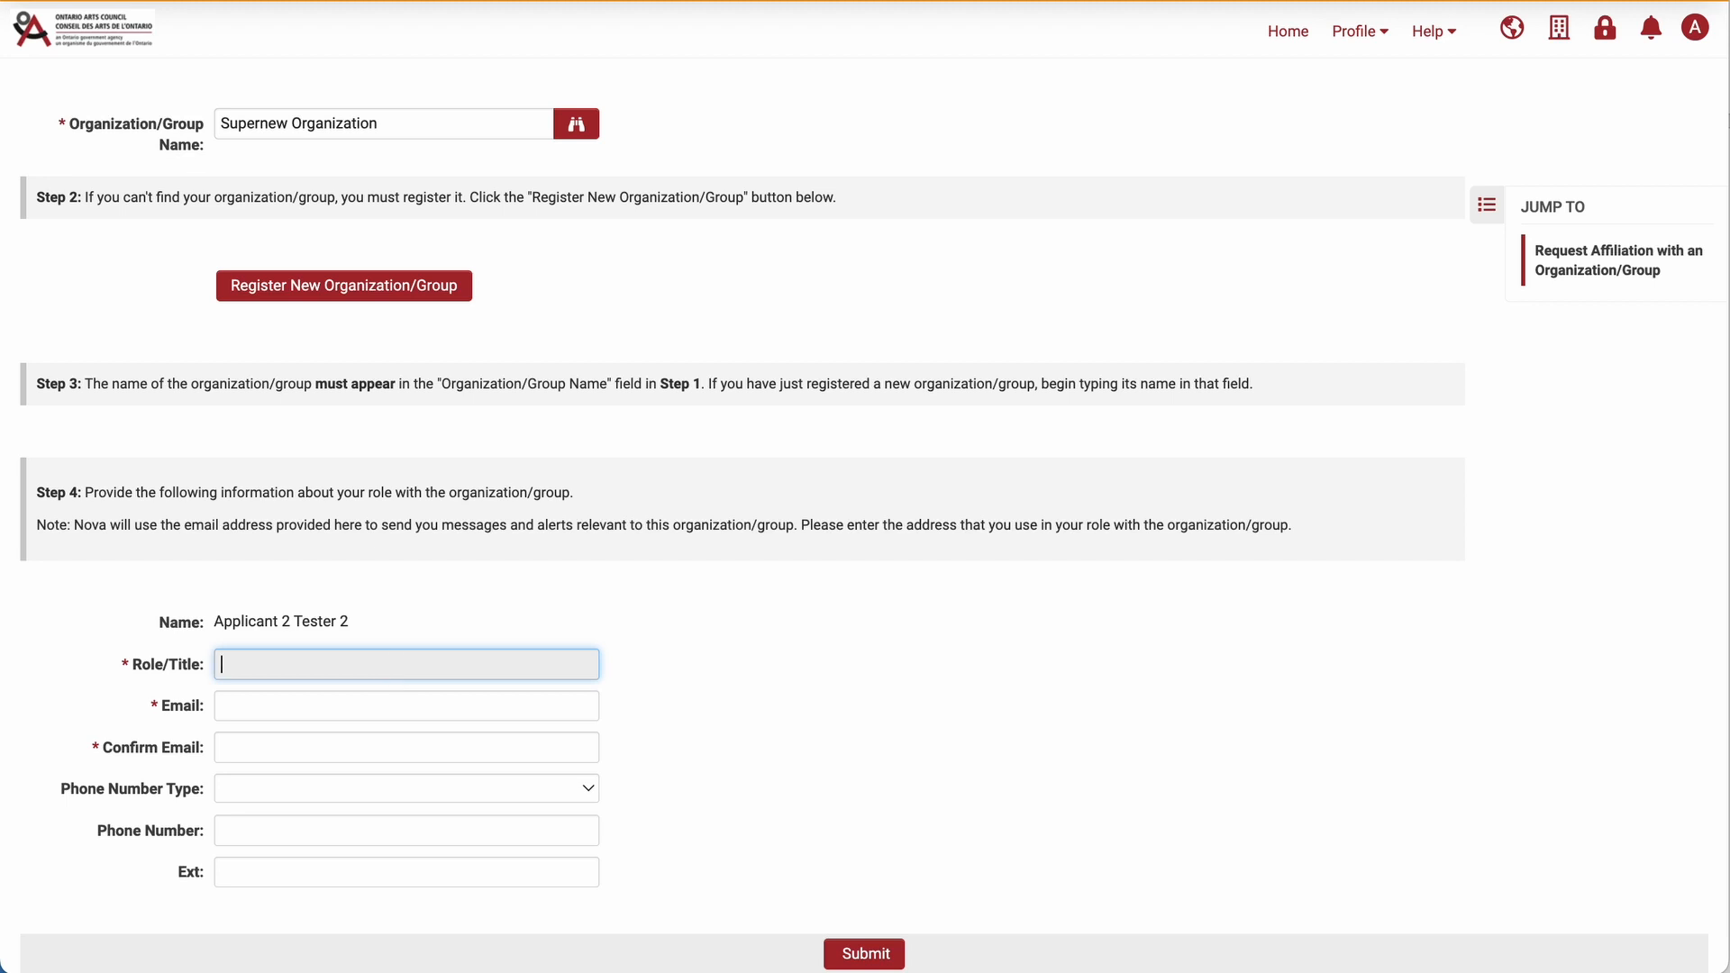
text(Office Manager)
Fill in and confirm the role's e-mail address, then submit the affiliation request.
key(Tab)
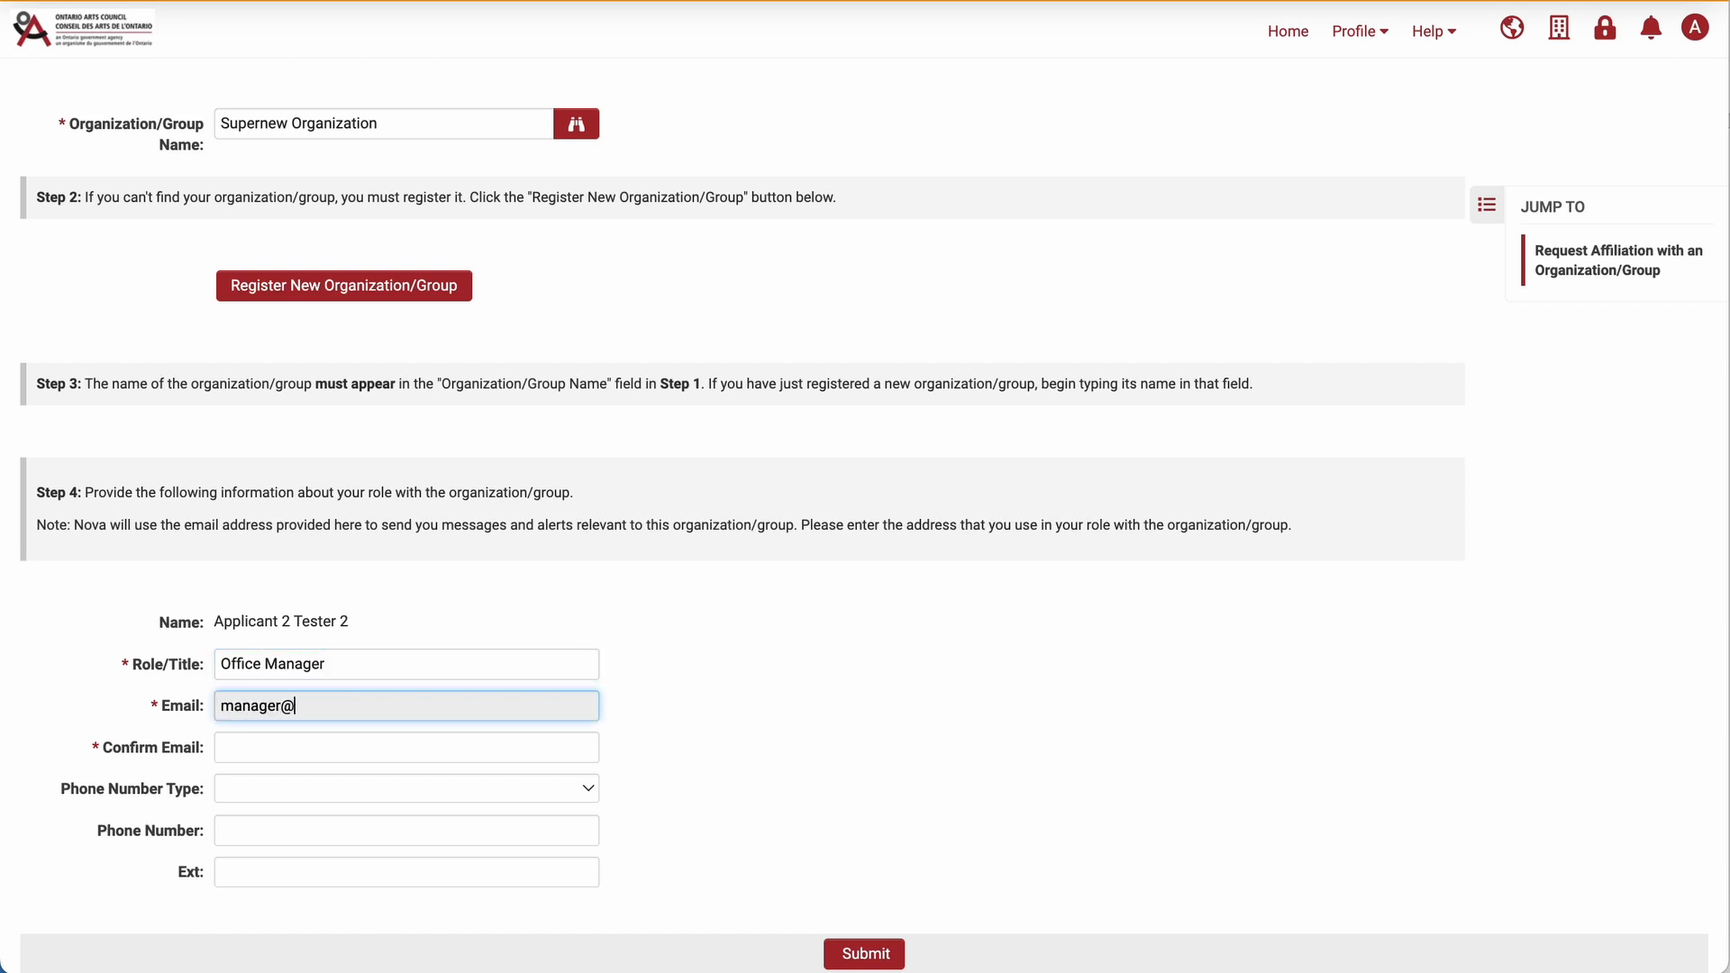
key(Tab)
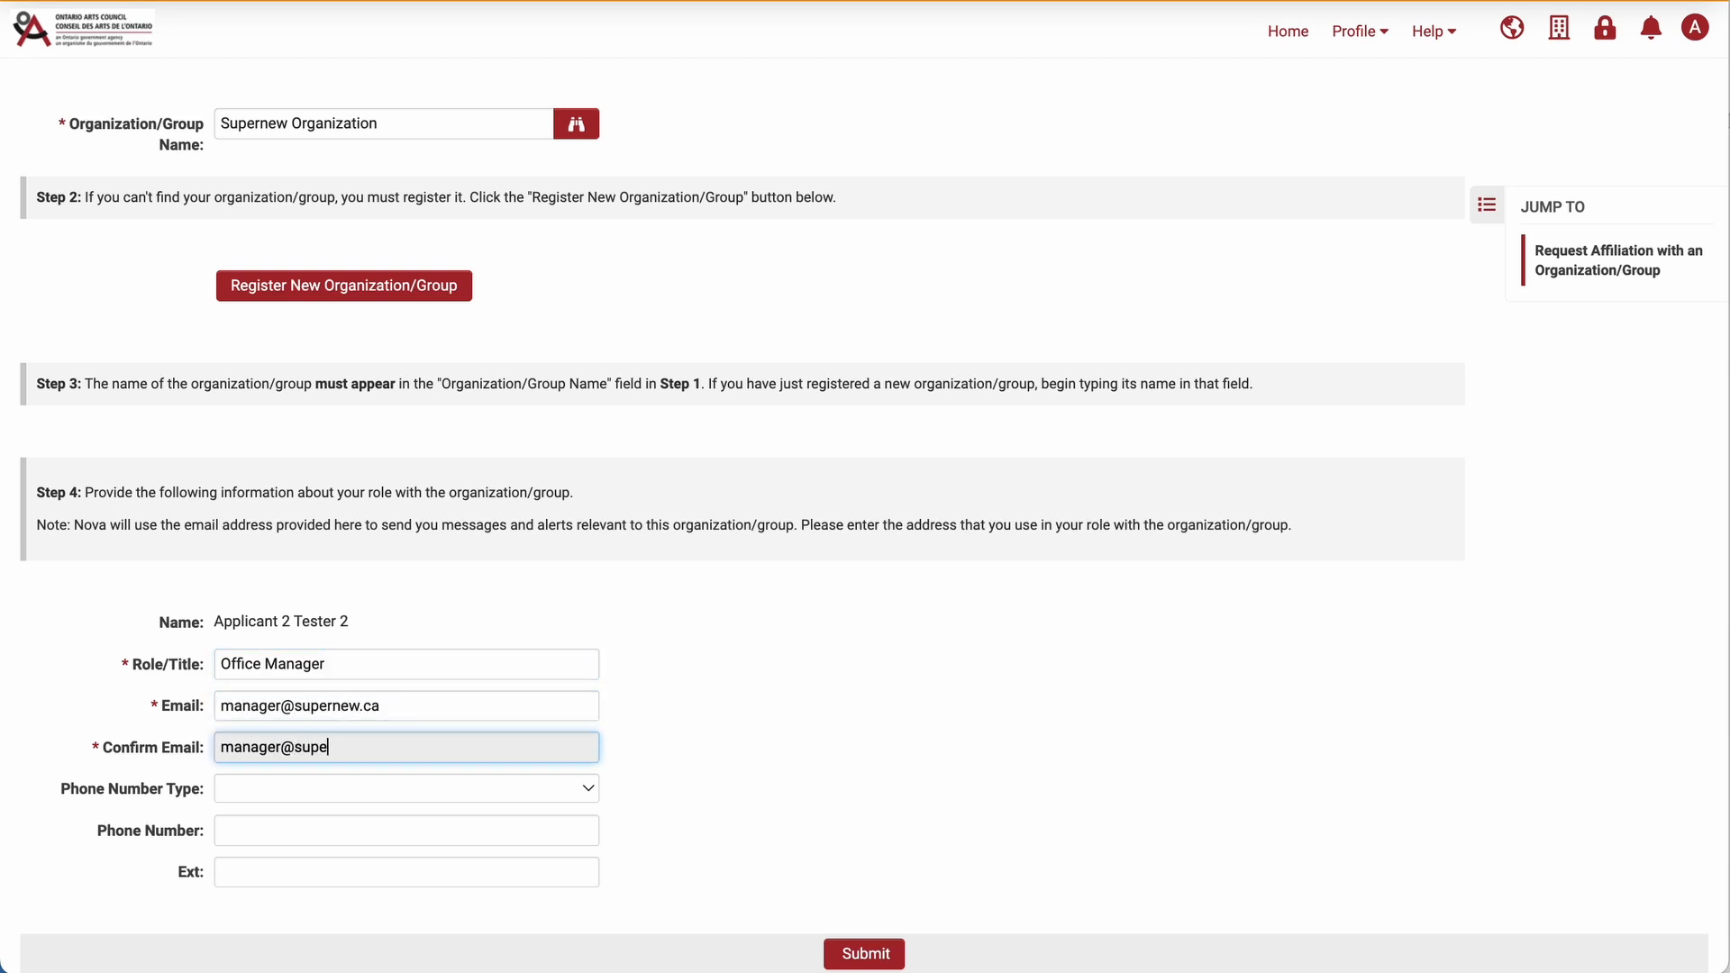
key(Tab)
key(Tab)
key(Tab)
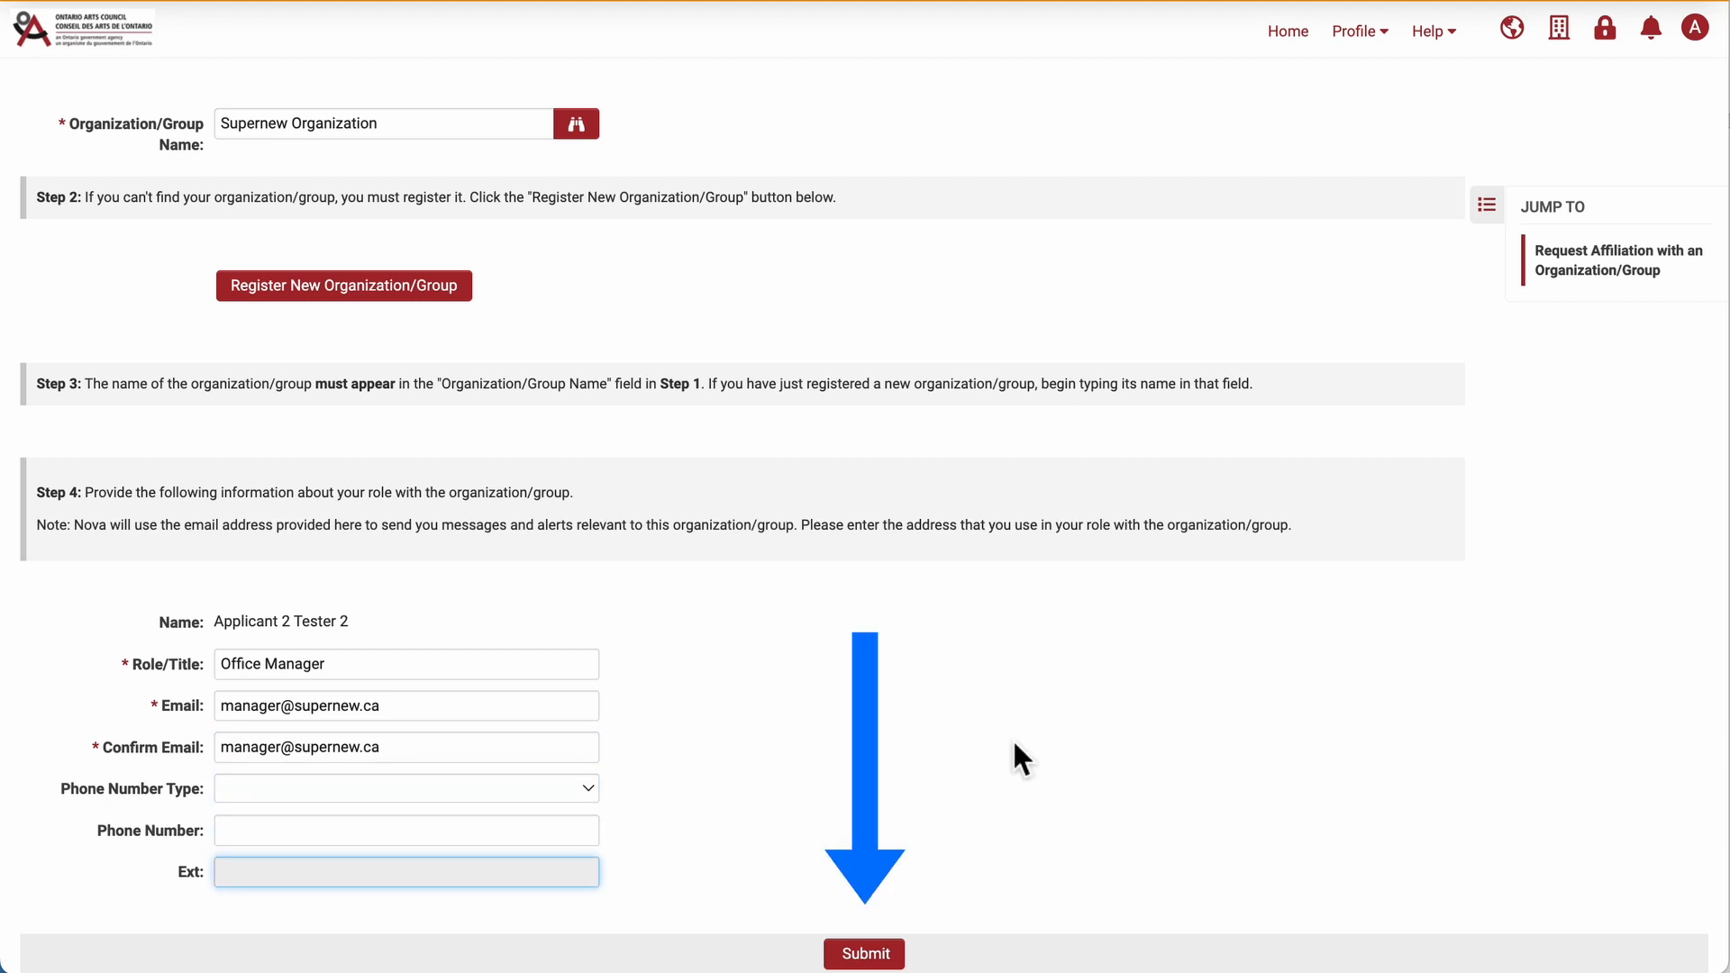
click(845, 953)
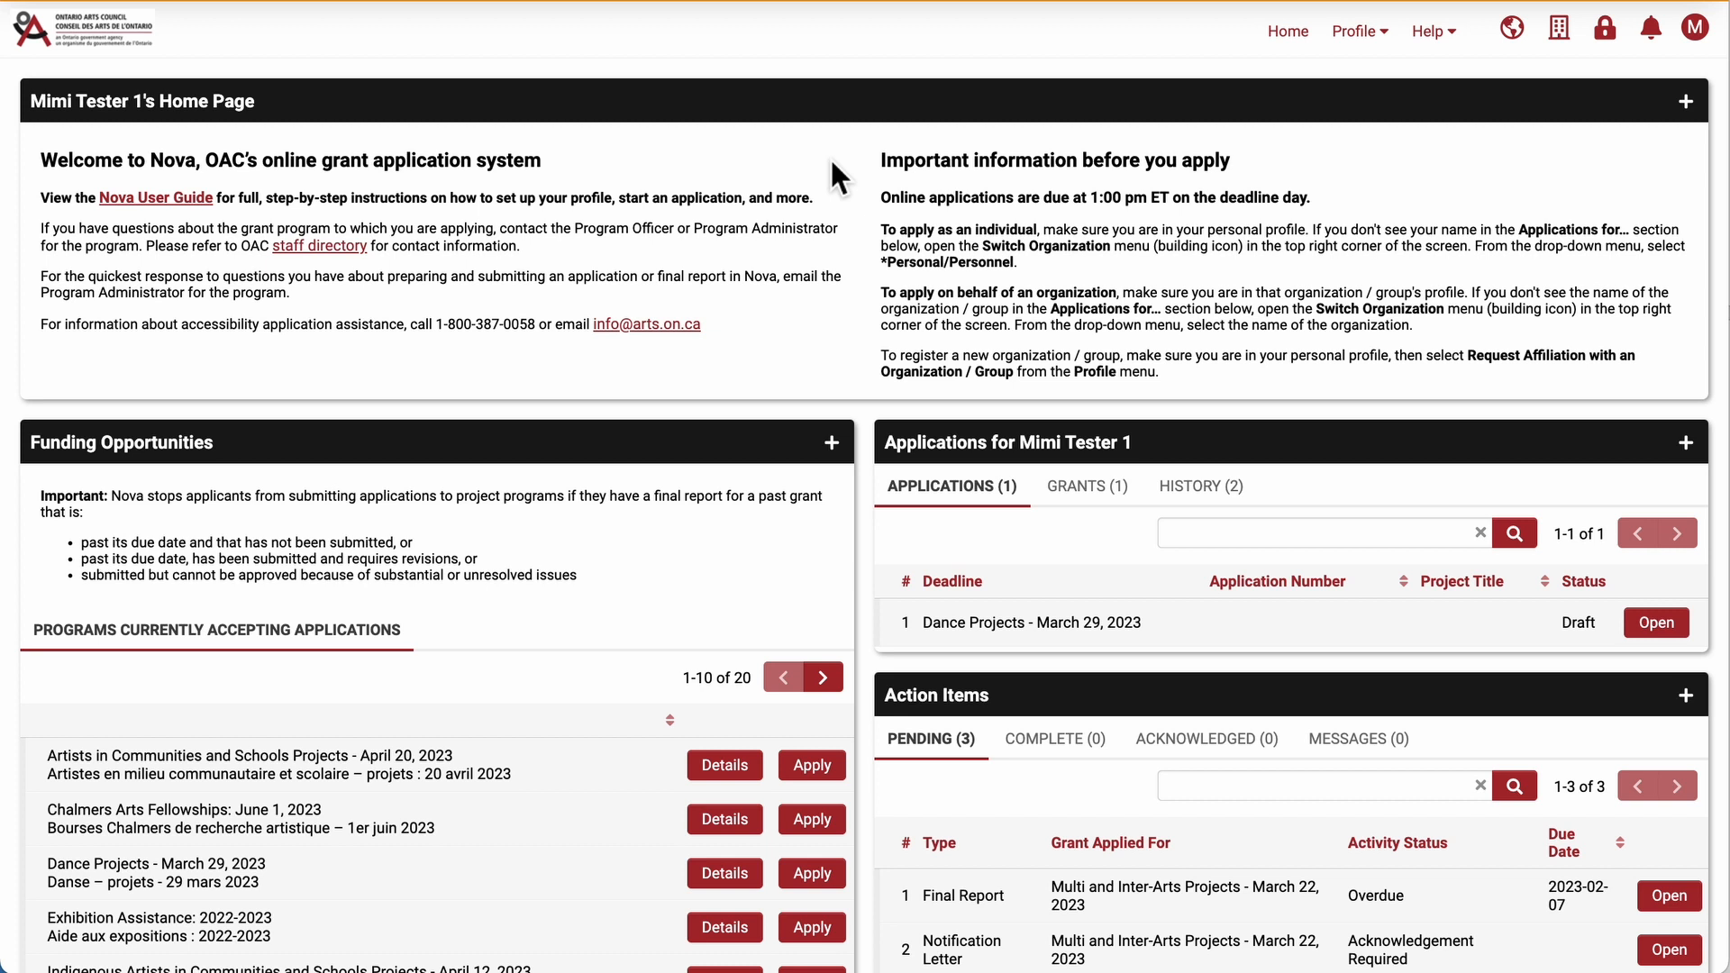
Switch to the Supernew Organization profile and open its organization affiliations management page.
click(1559, 27)
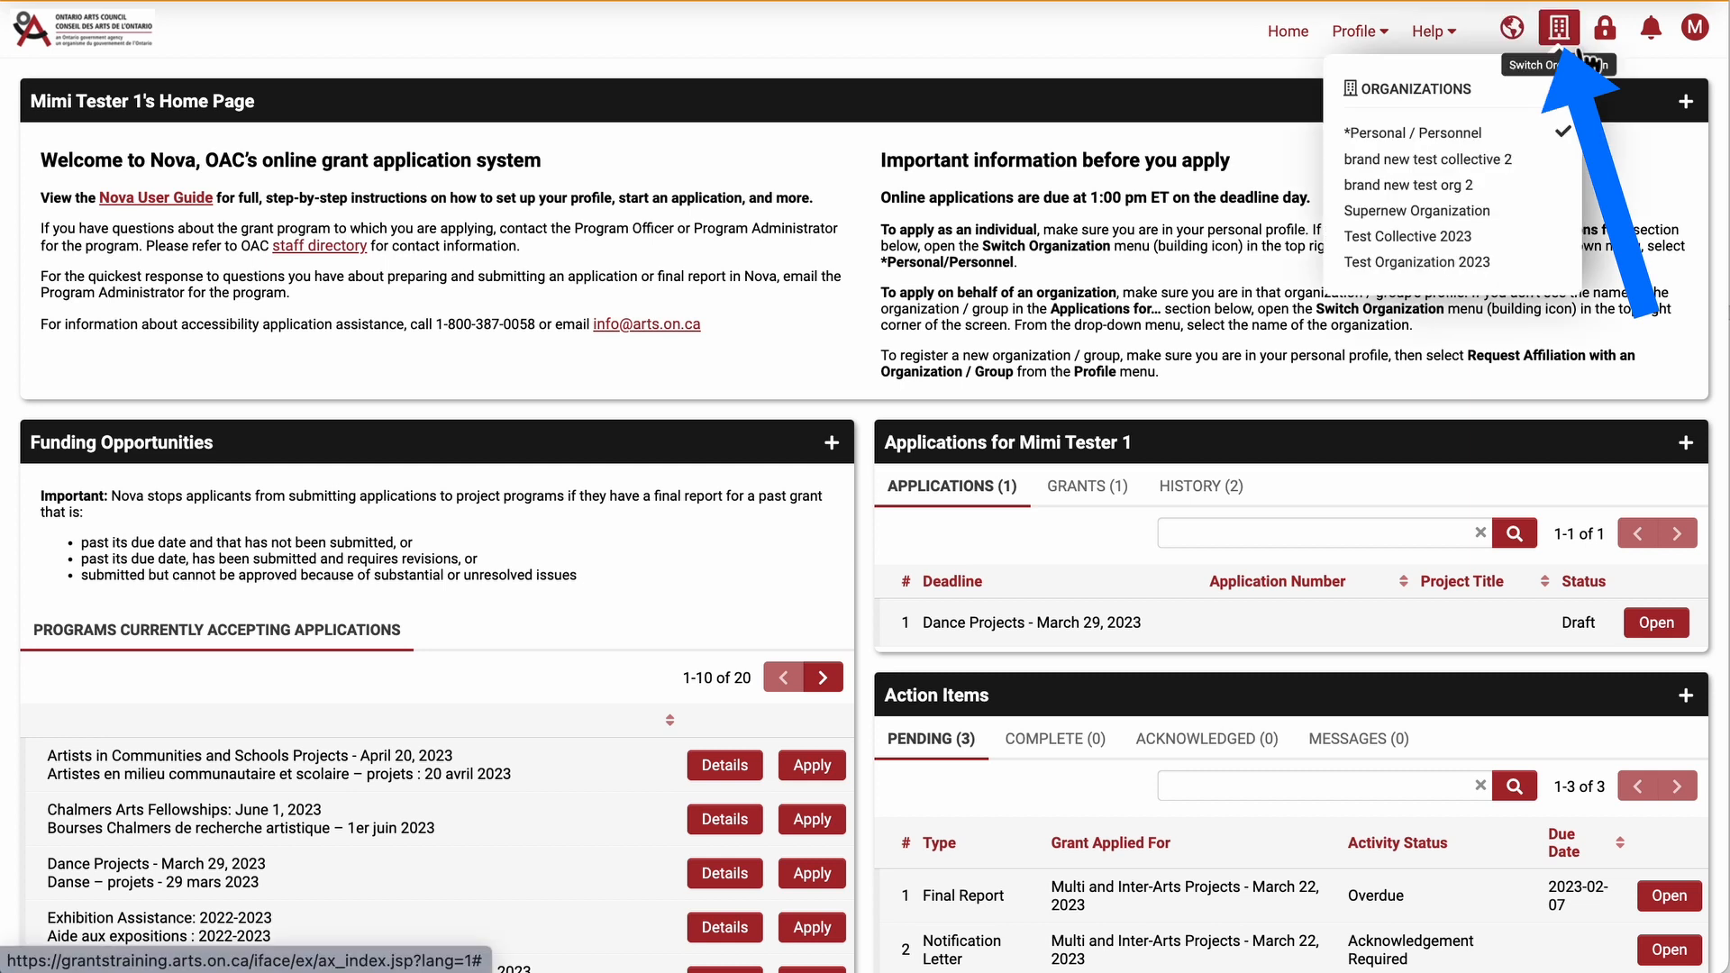
click(1491, 212)
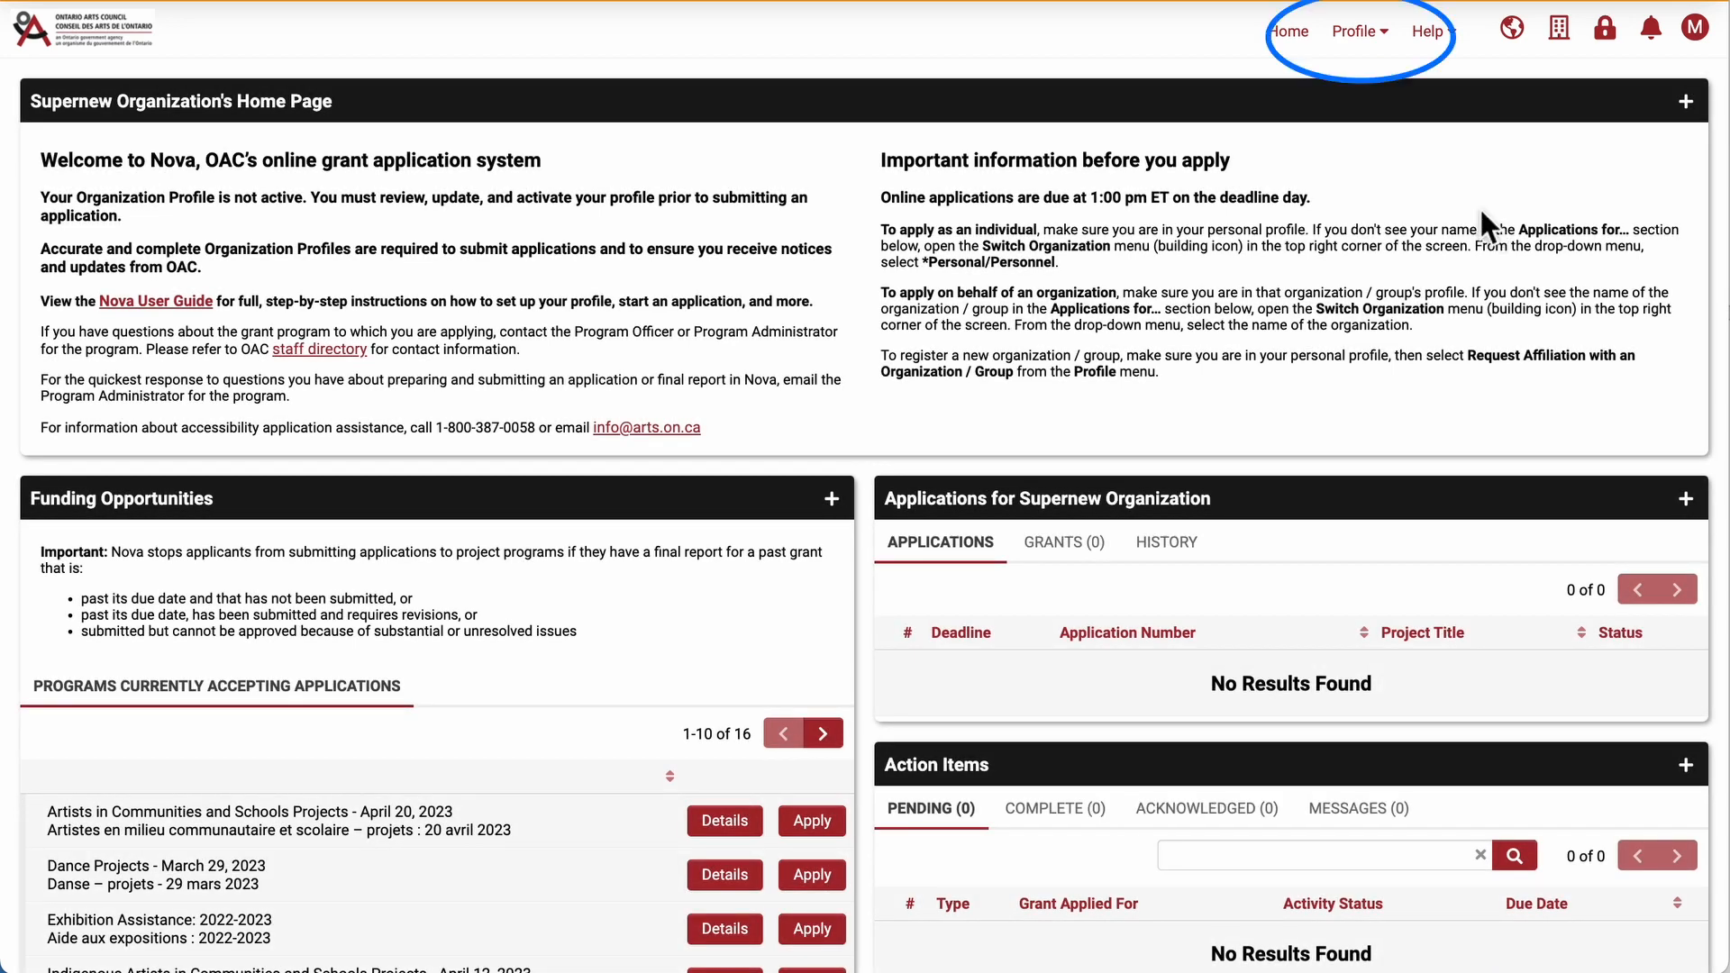
click(1377, 52)
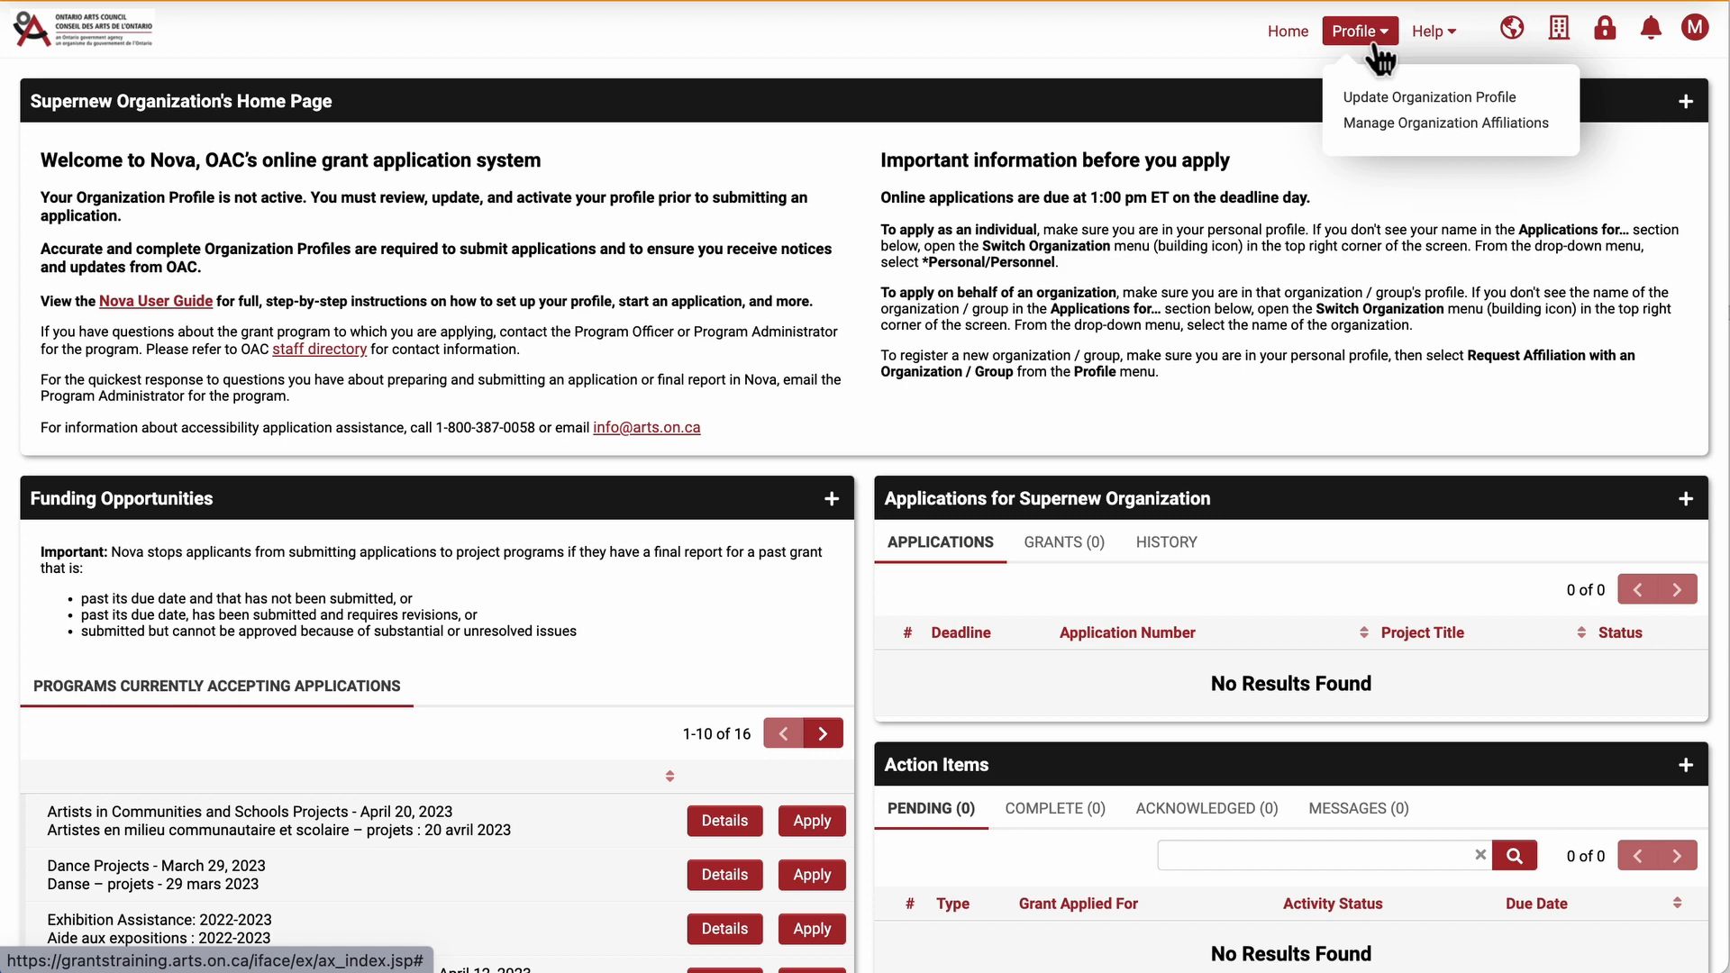
click(1470, 124)
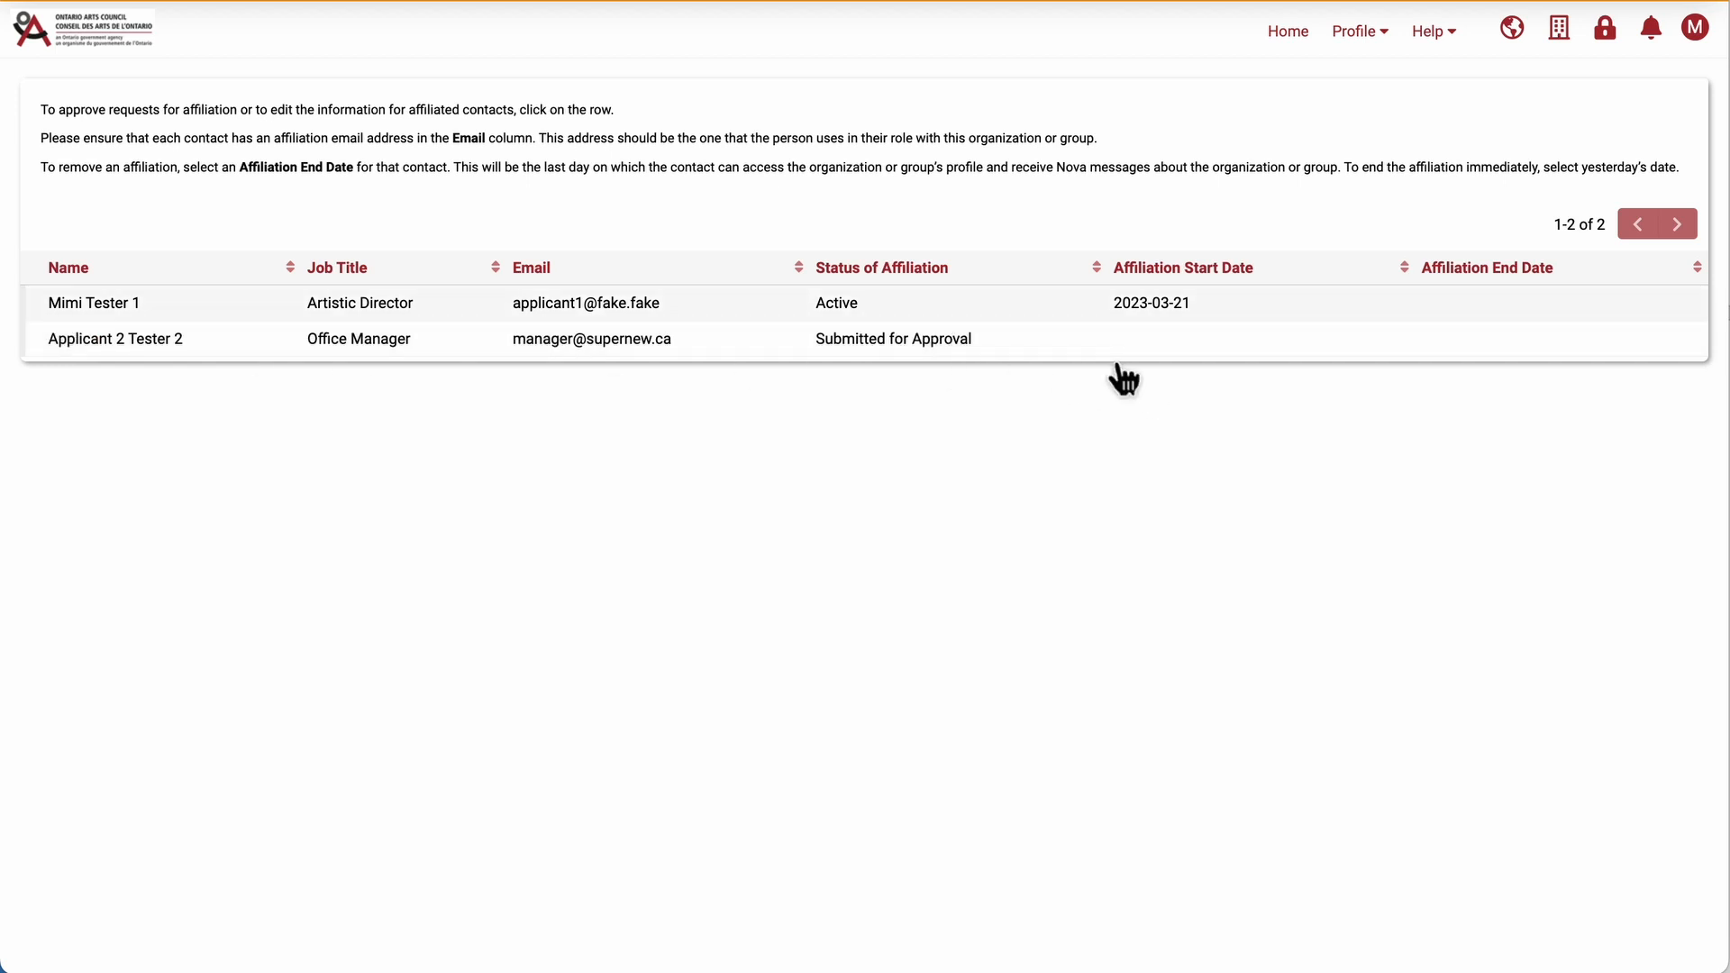
Open the office manager's pending affiliation request and approve it.
click(1074, 351)
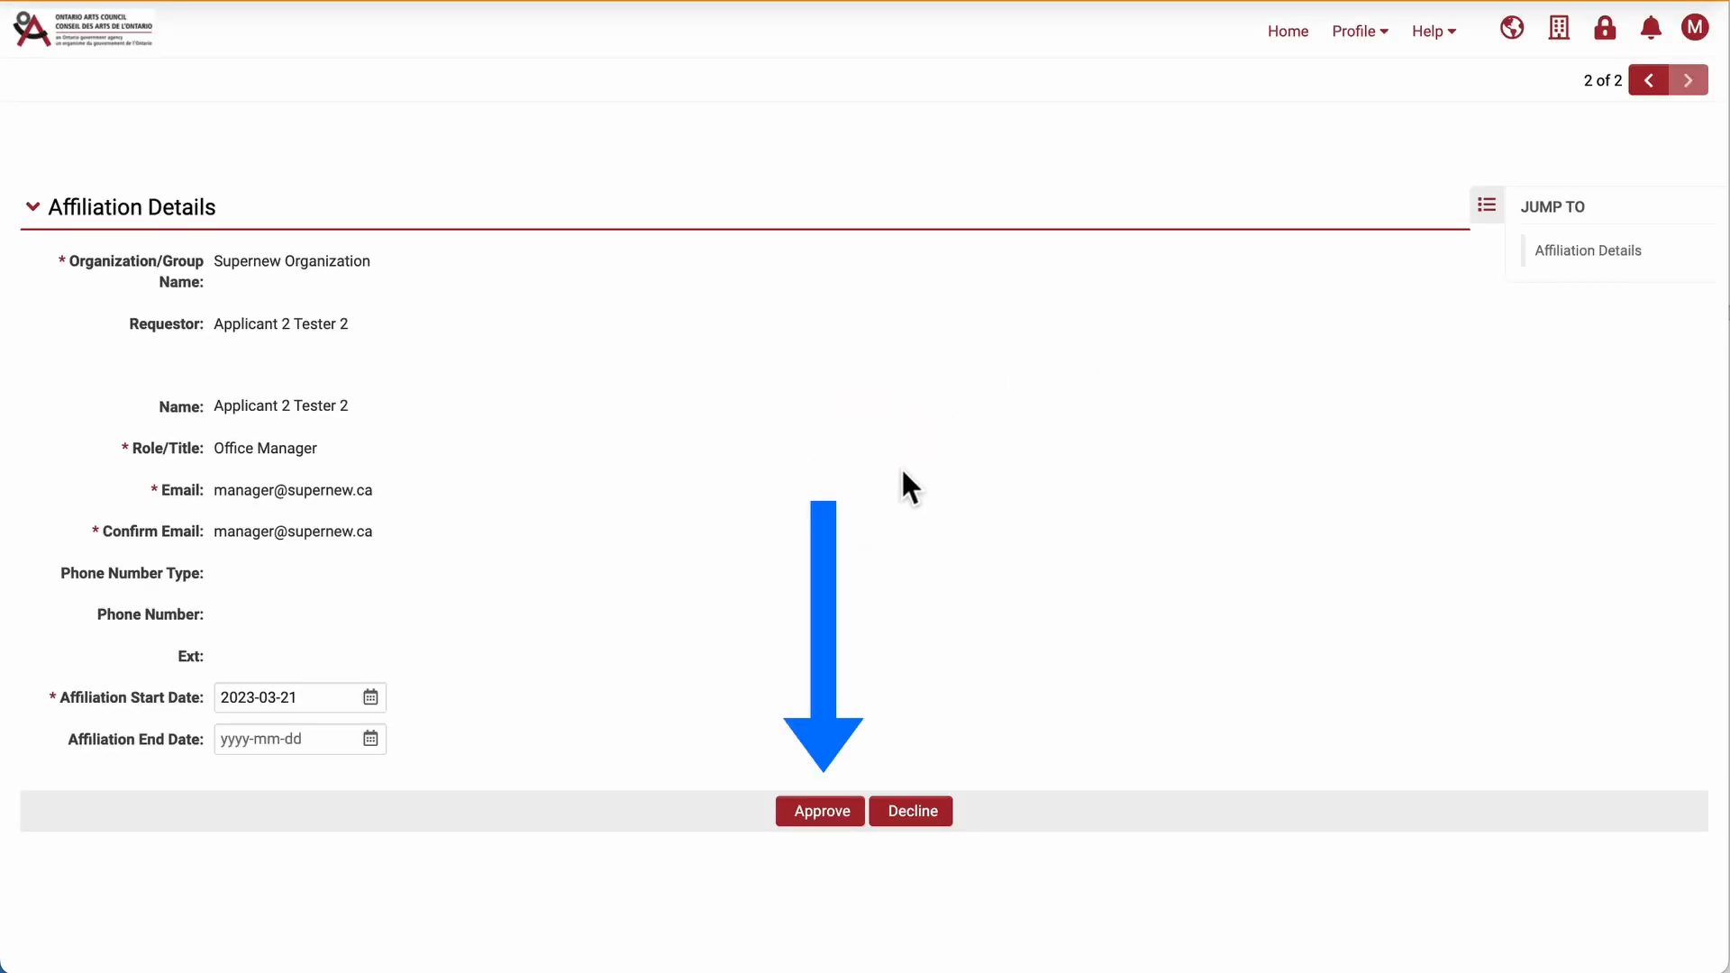
click(825, 818)
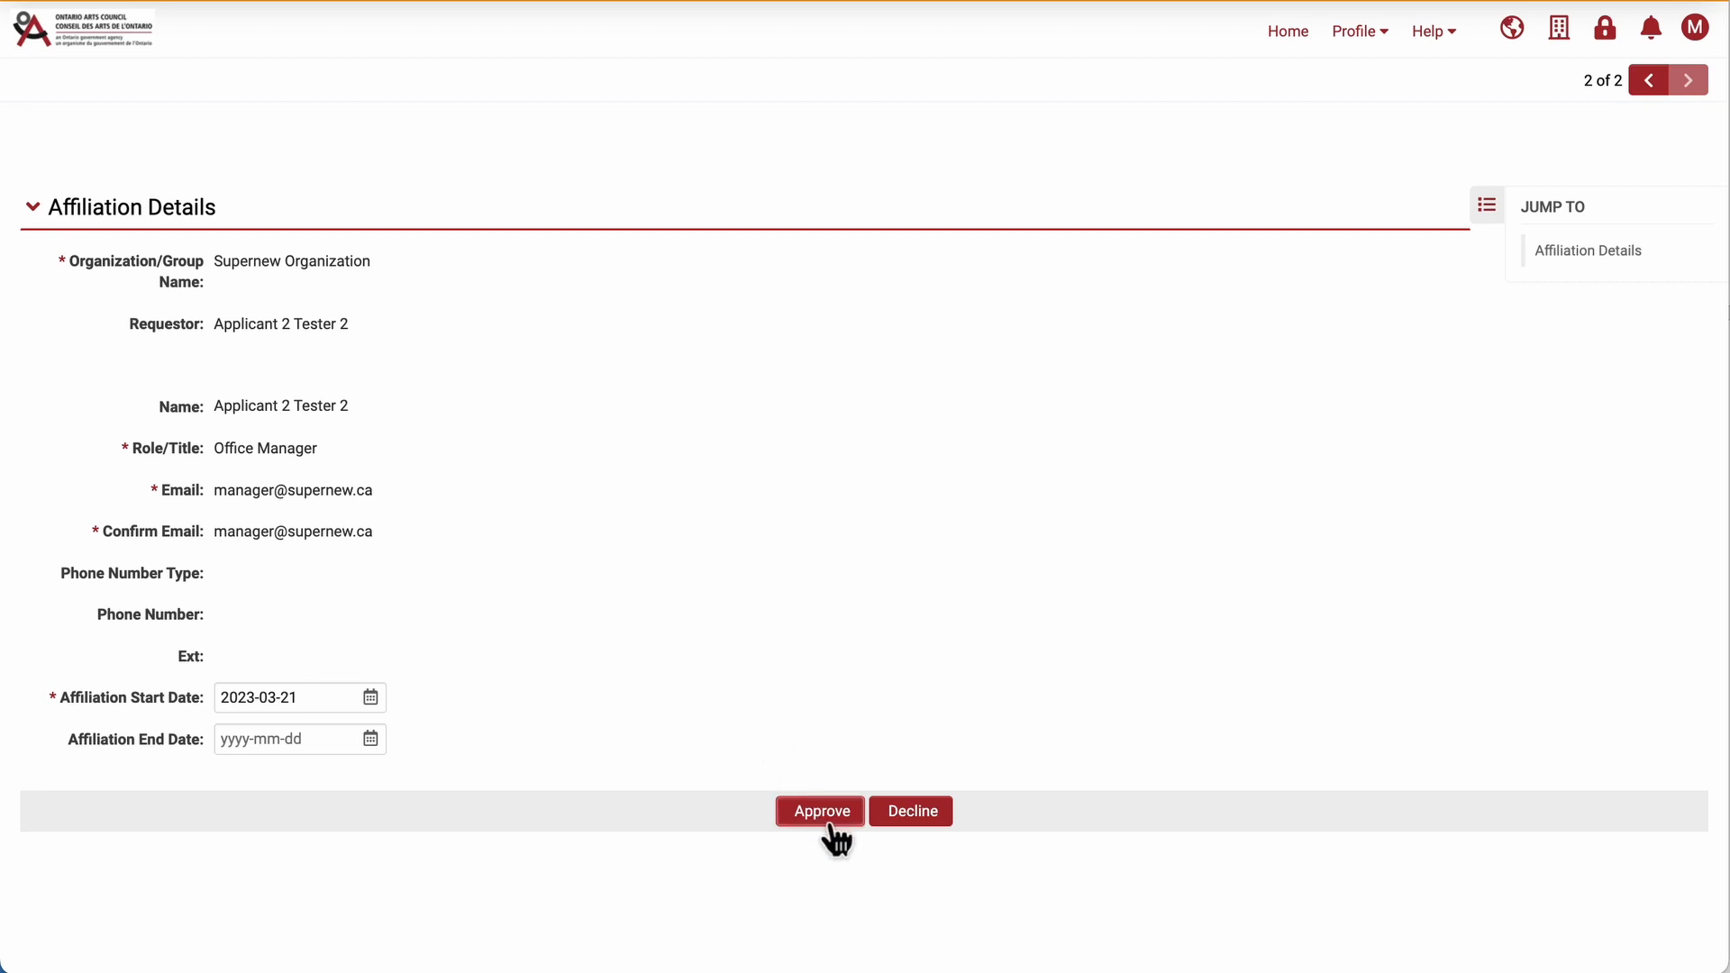
click(827, 815)
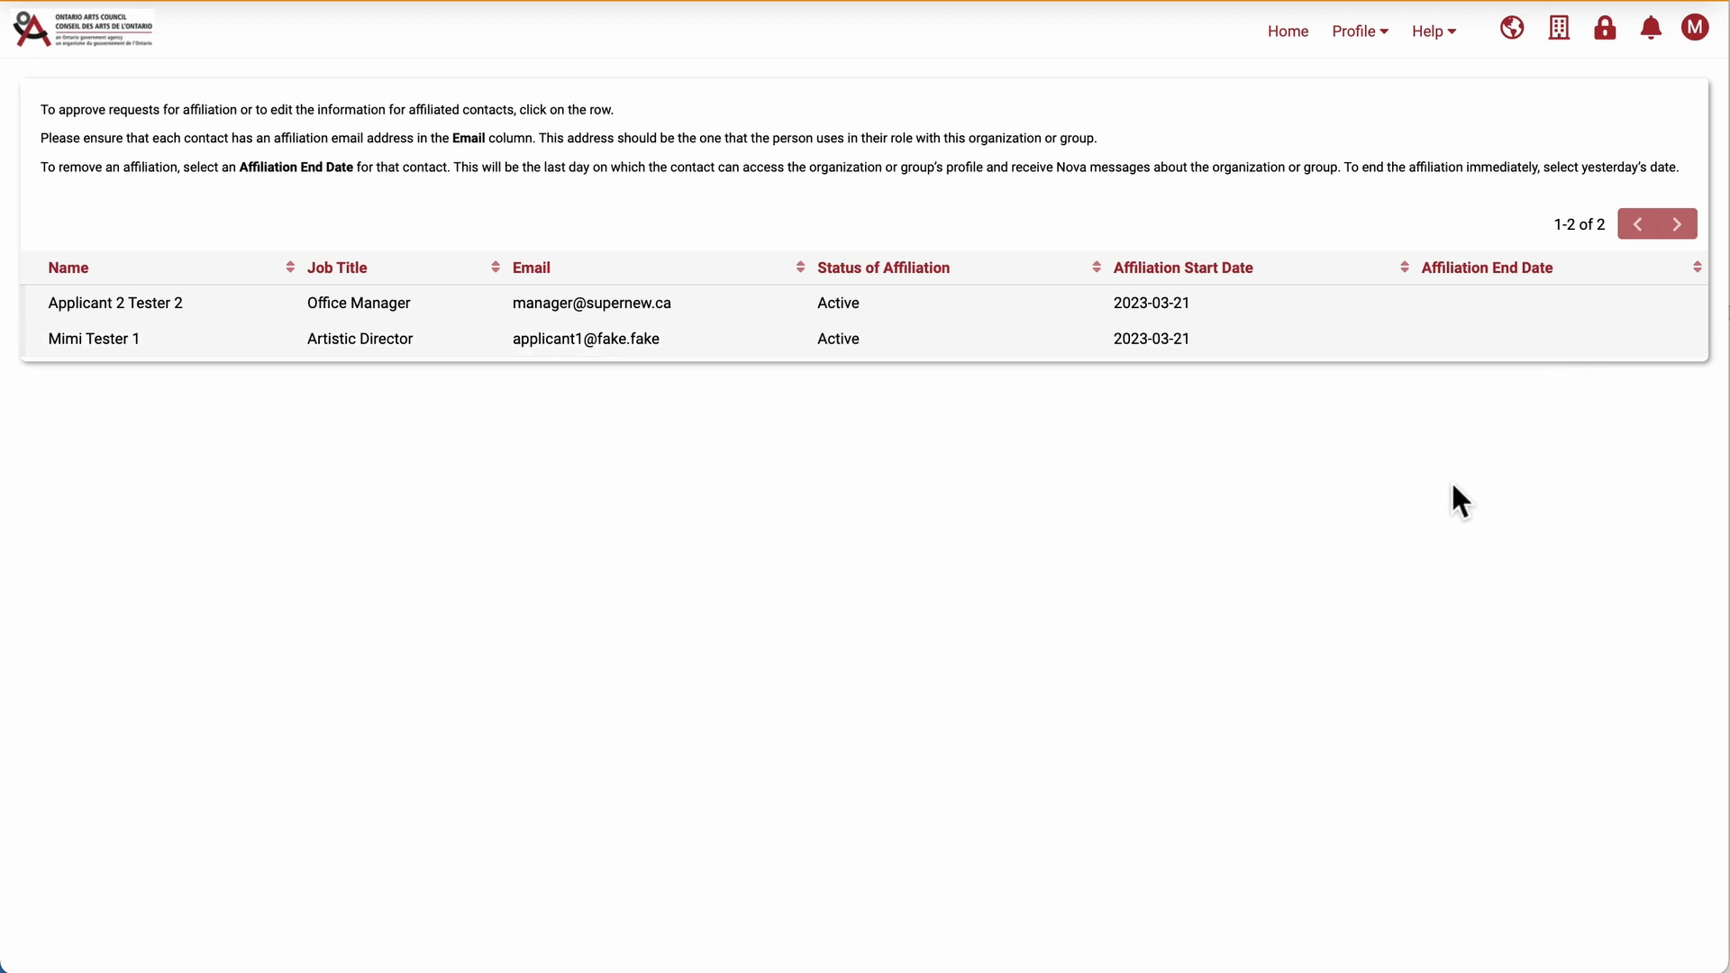
Open the artistic director's affiliation, set its affiliation end date to 2023-03-22, and update it.
click(1180, 347)
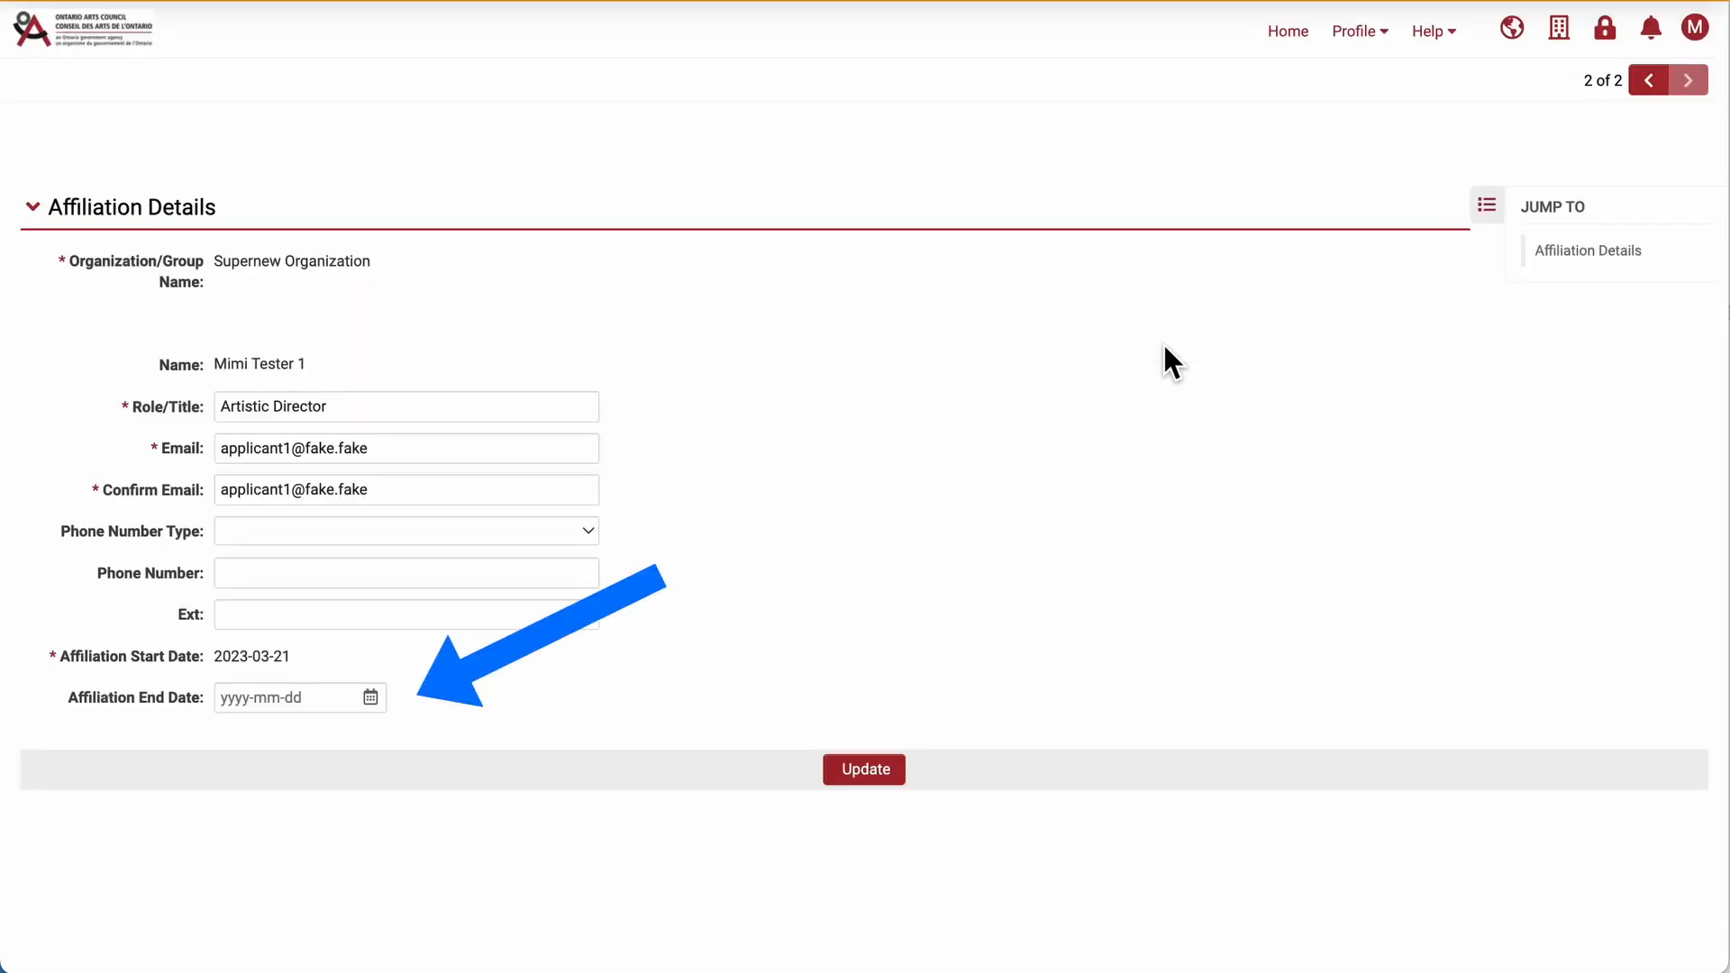
click(308, 706)
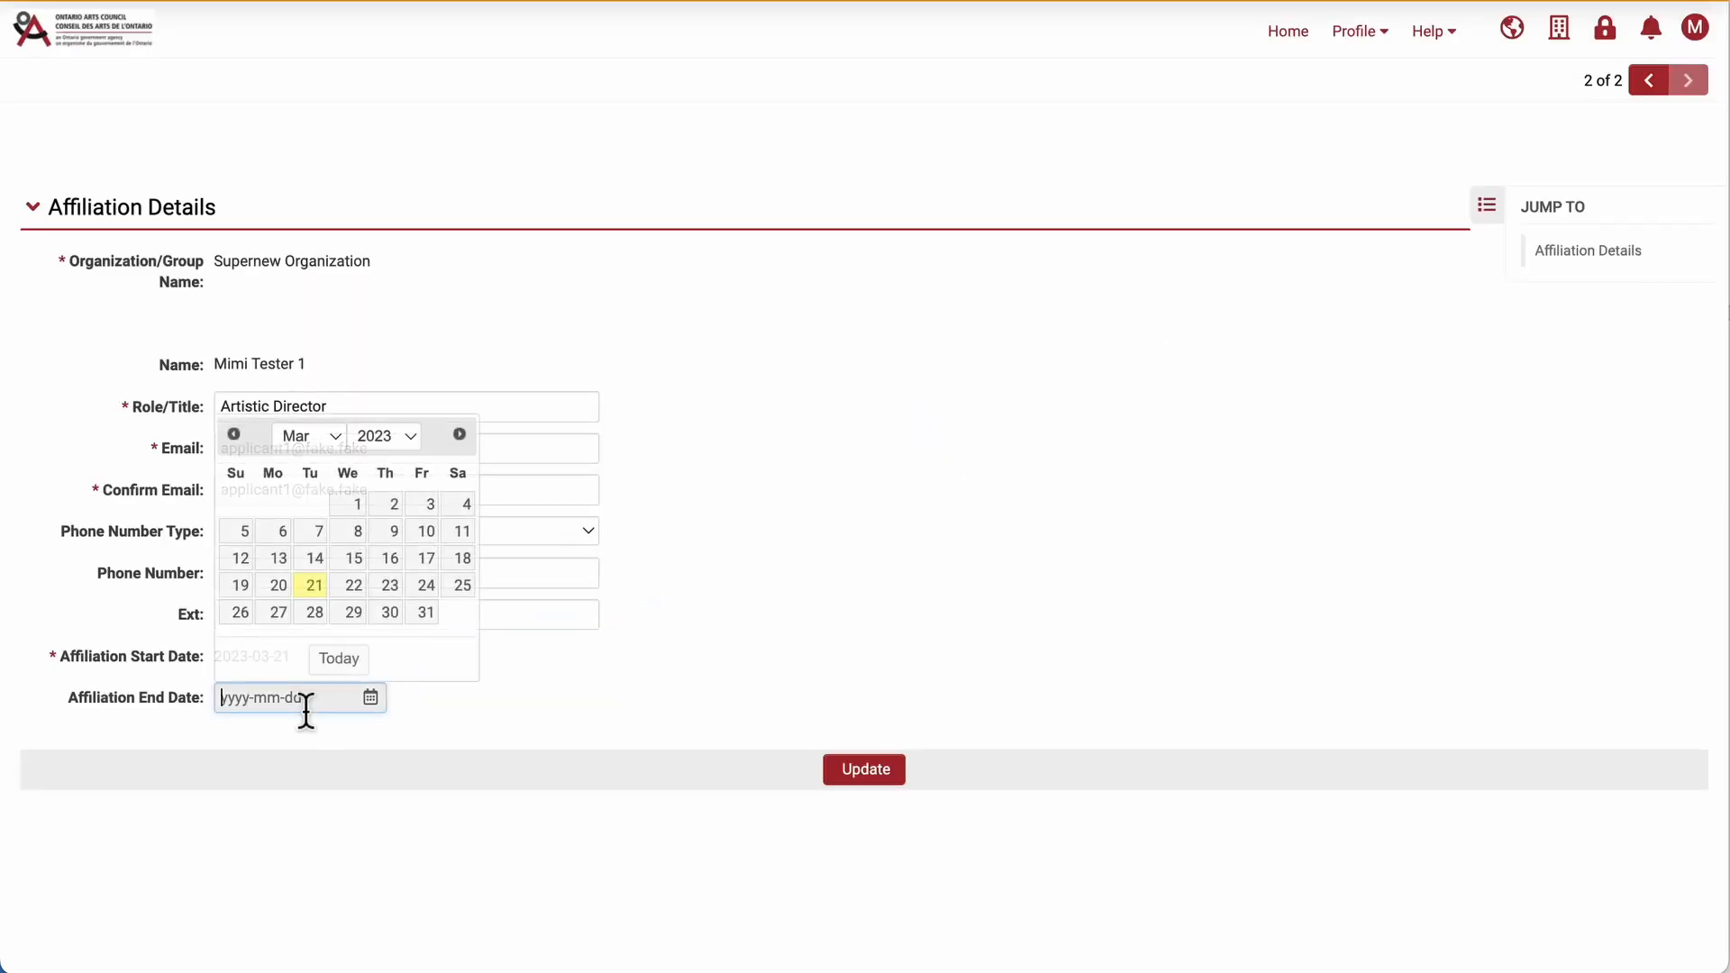
click(357, 590)
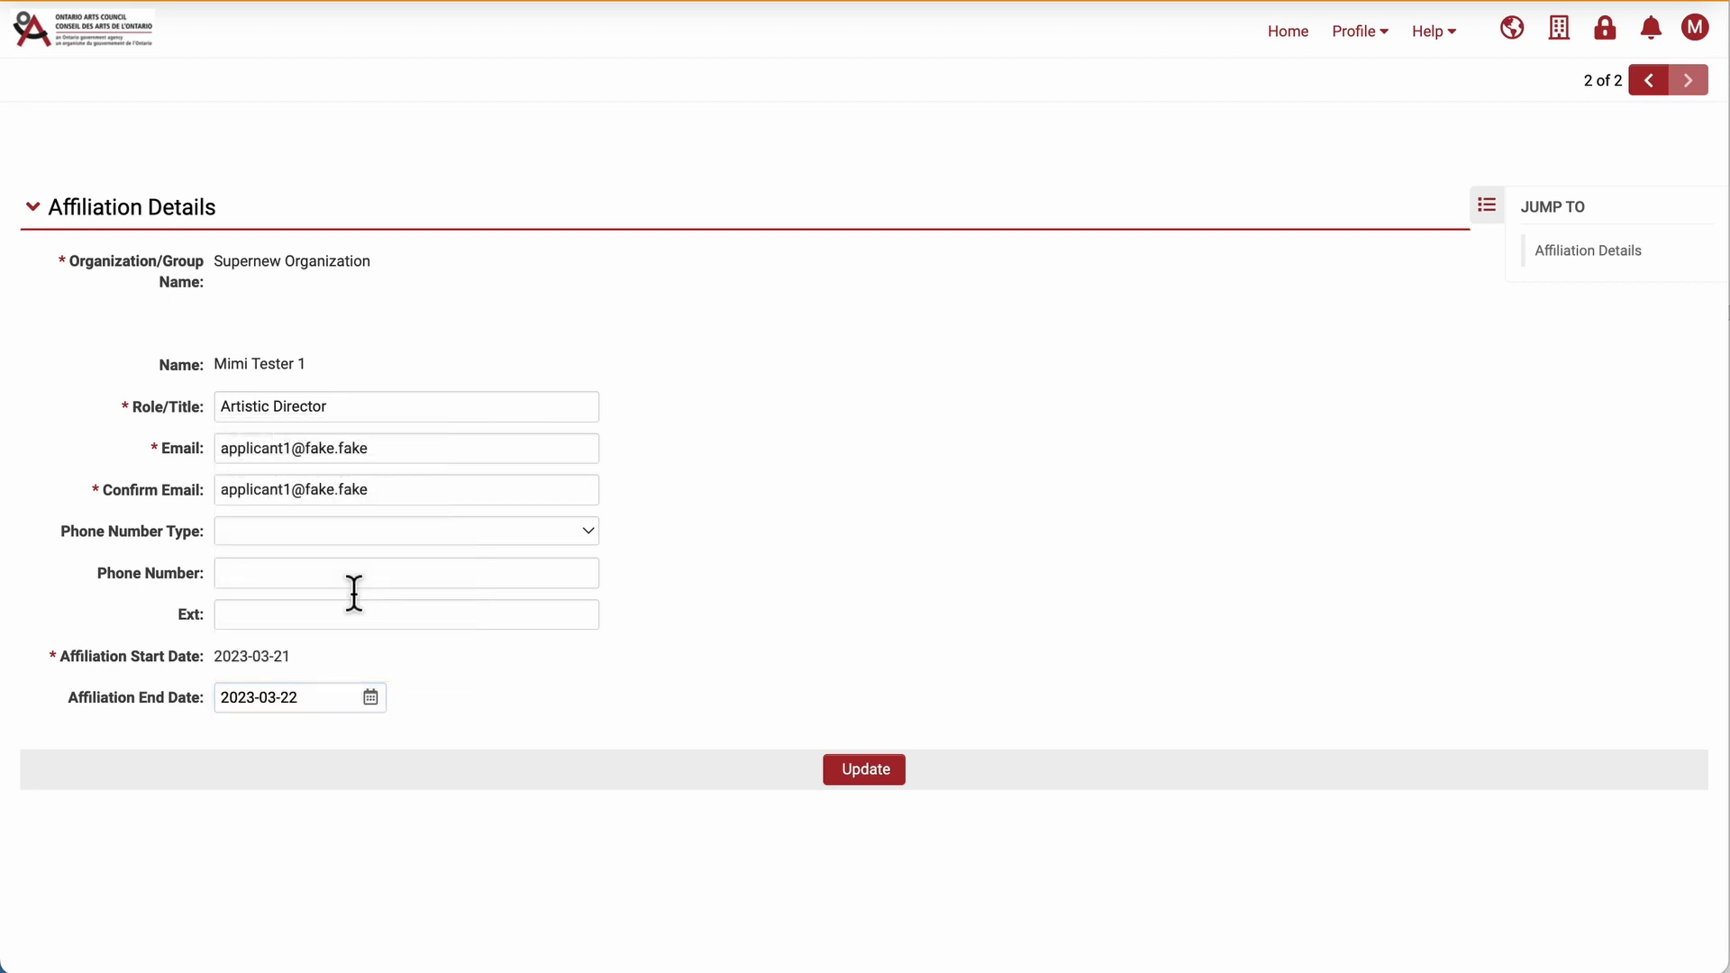
click(892, 778)
click(1358, 40)
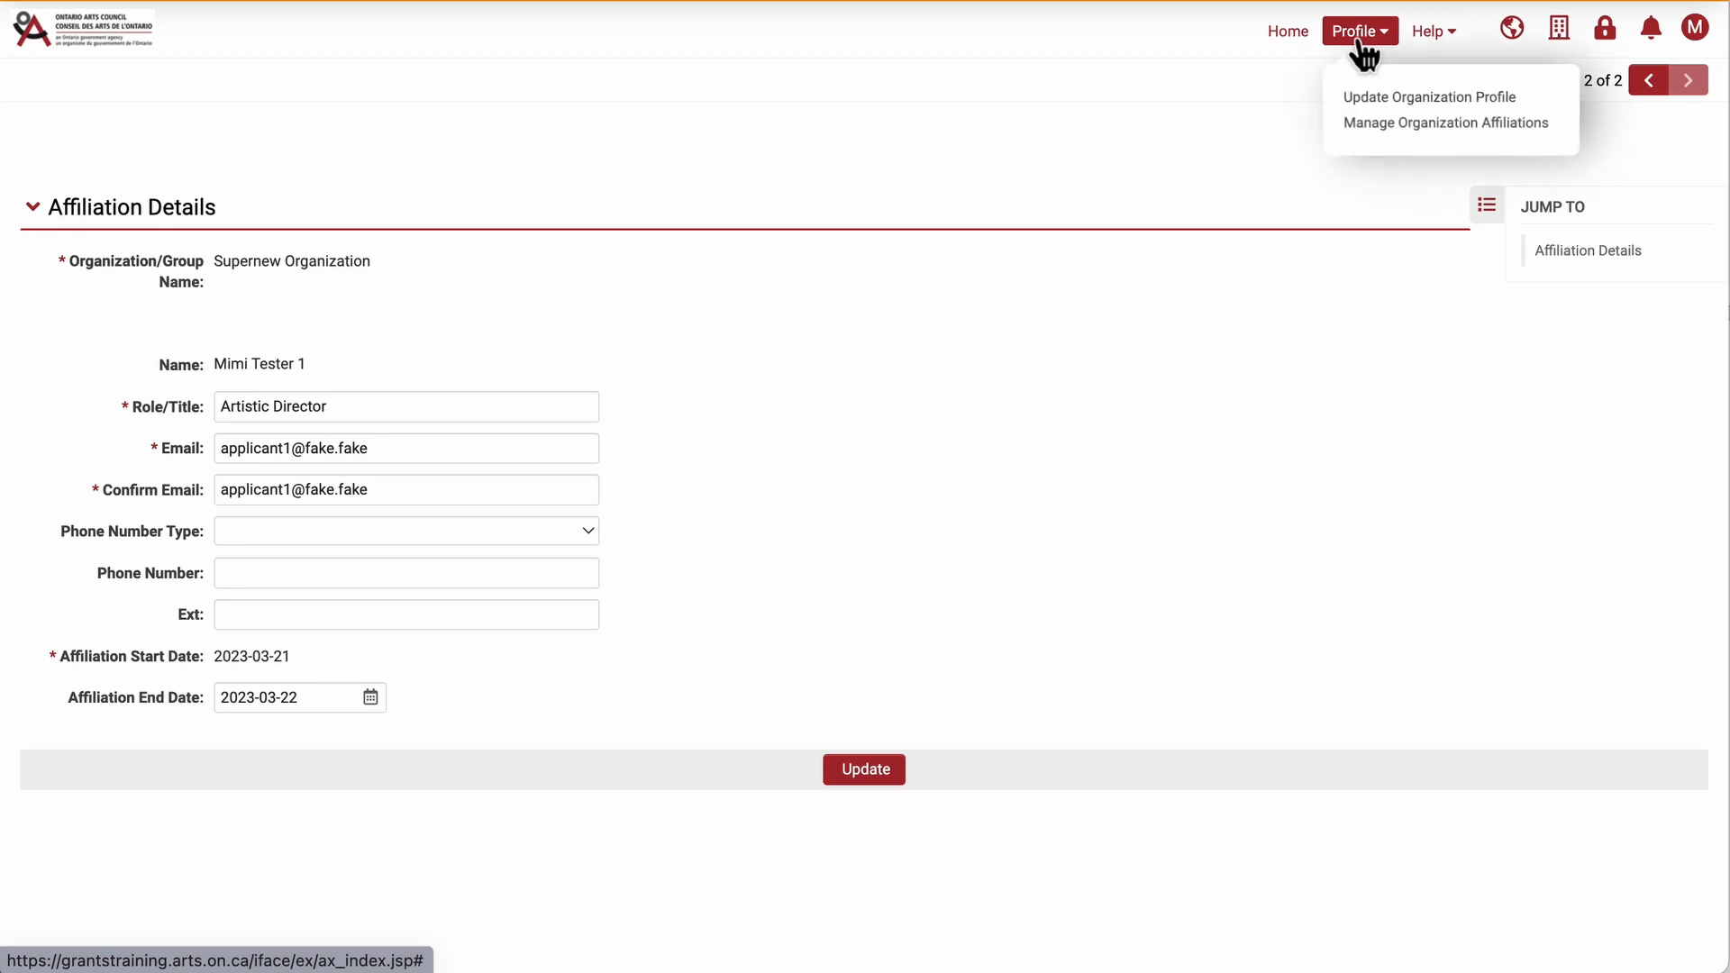
click(1406, 126)
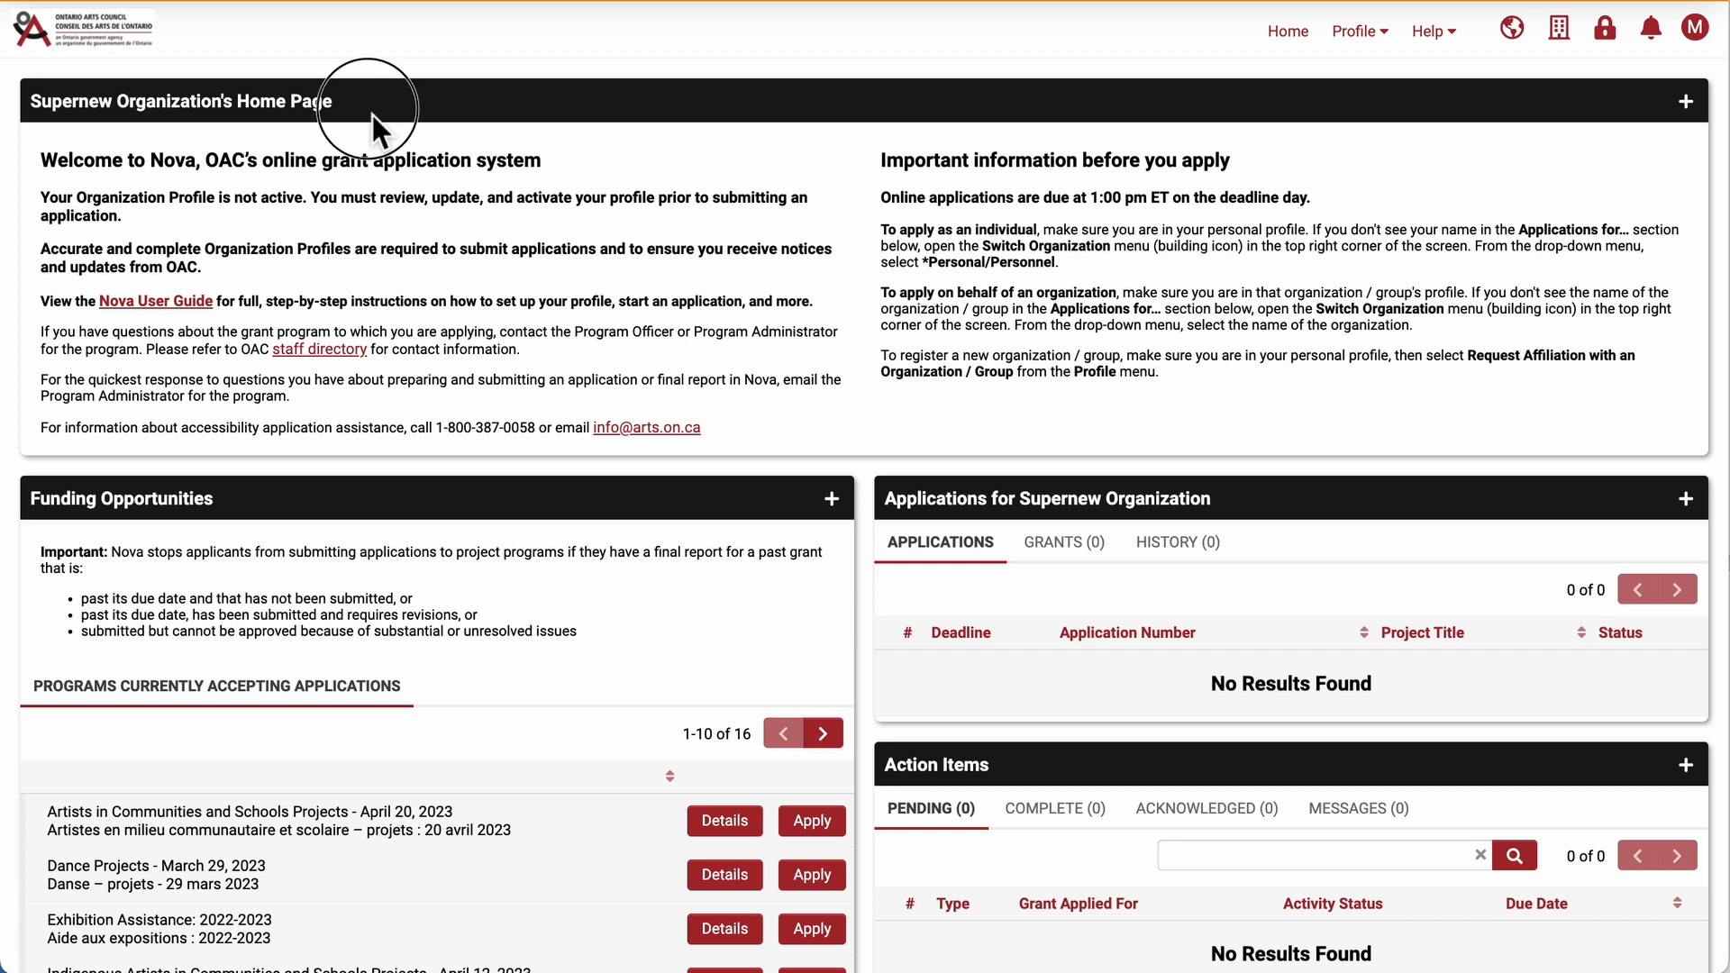
drag(371, 115, 32, 106)
click(895, 144)
Open the Supernew Organization profile for updating.
click(1582, 61)
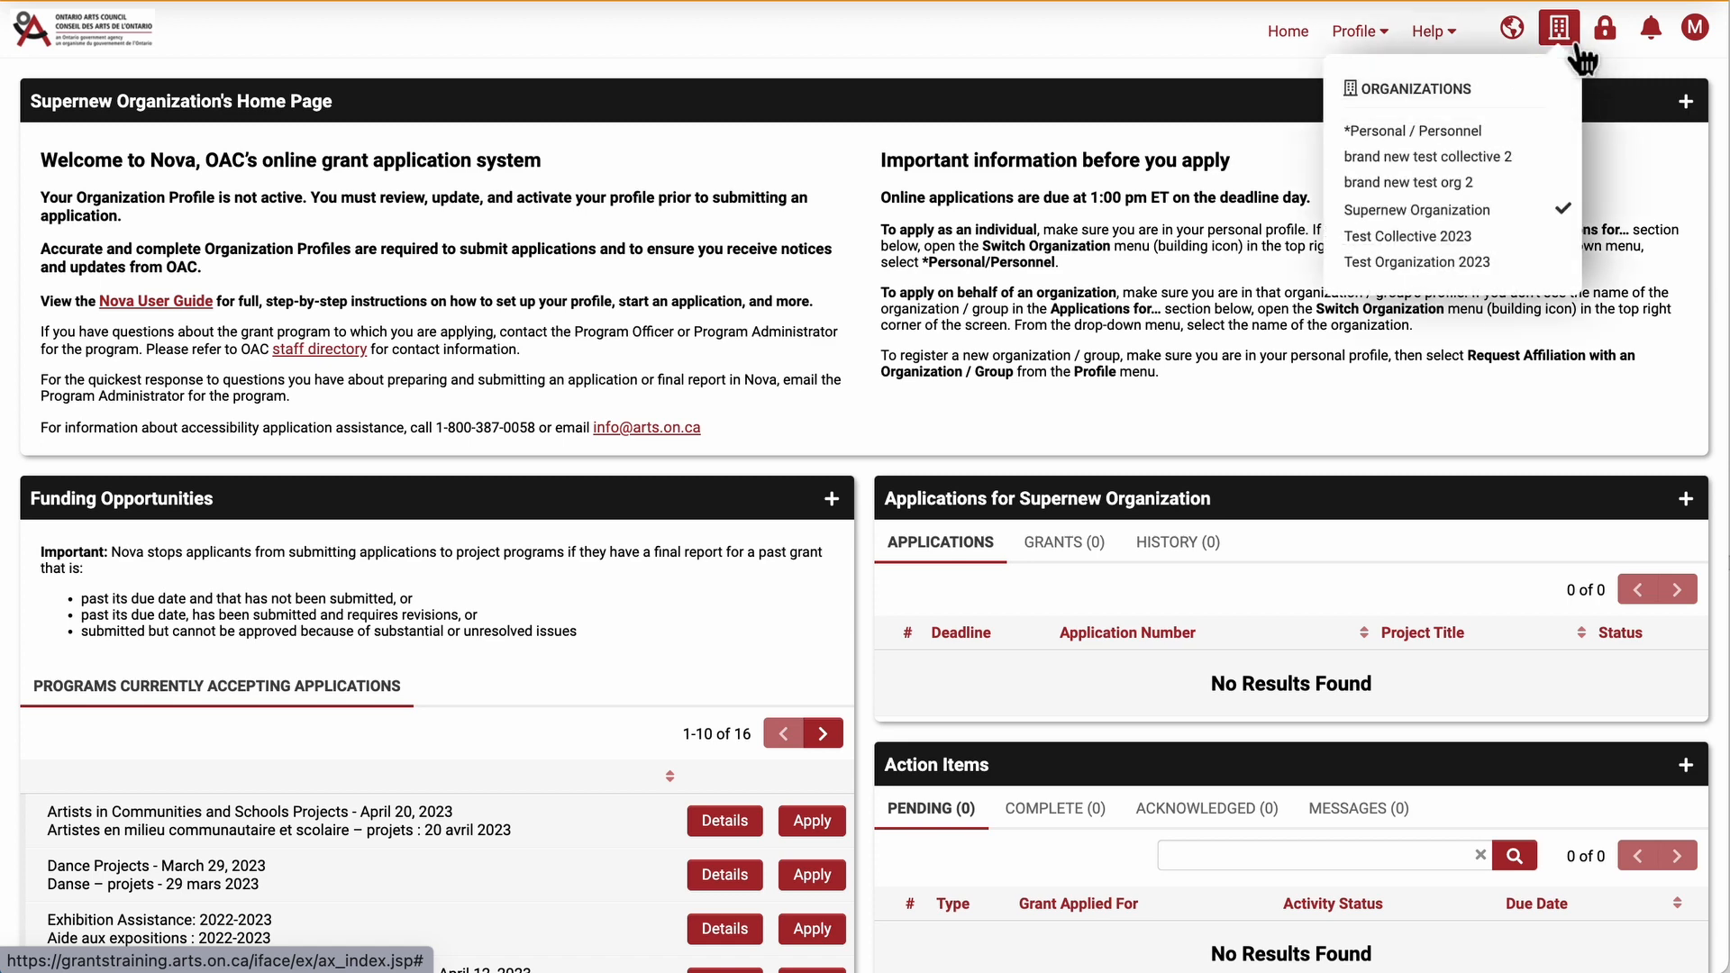
click(1388, 36)
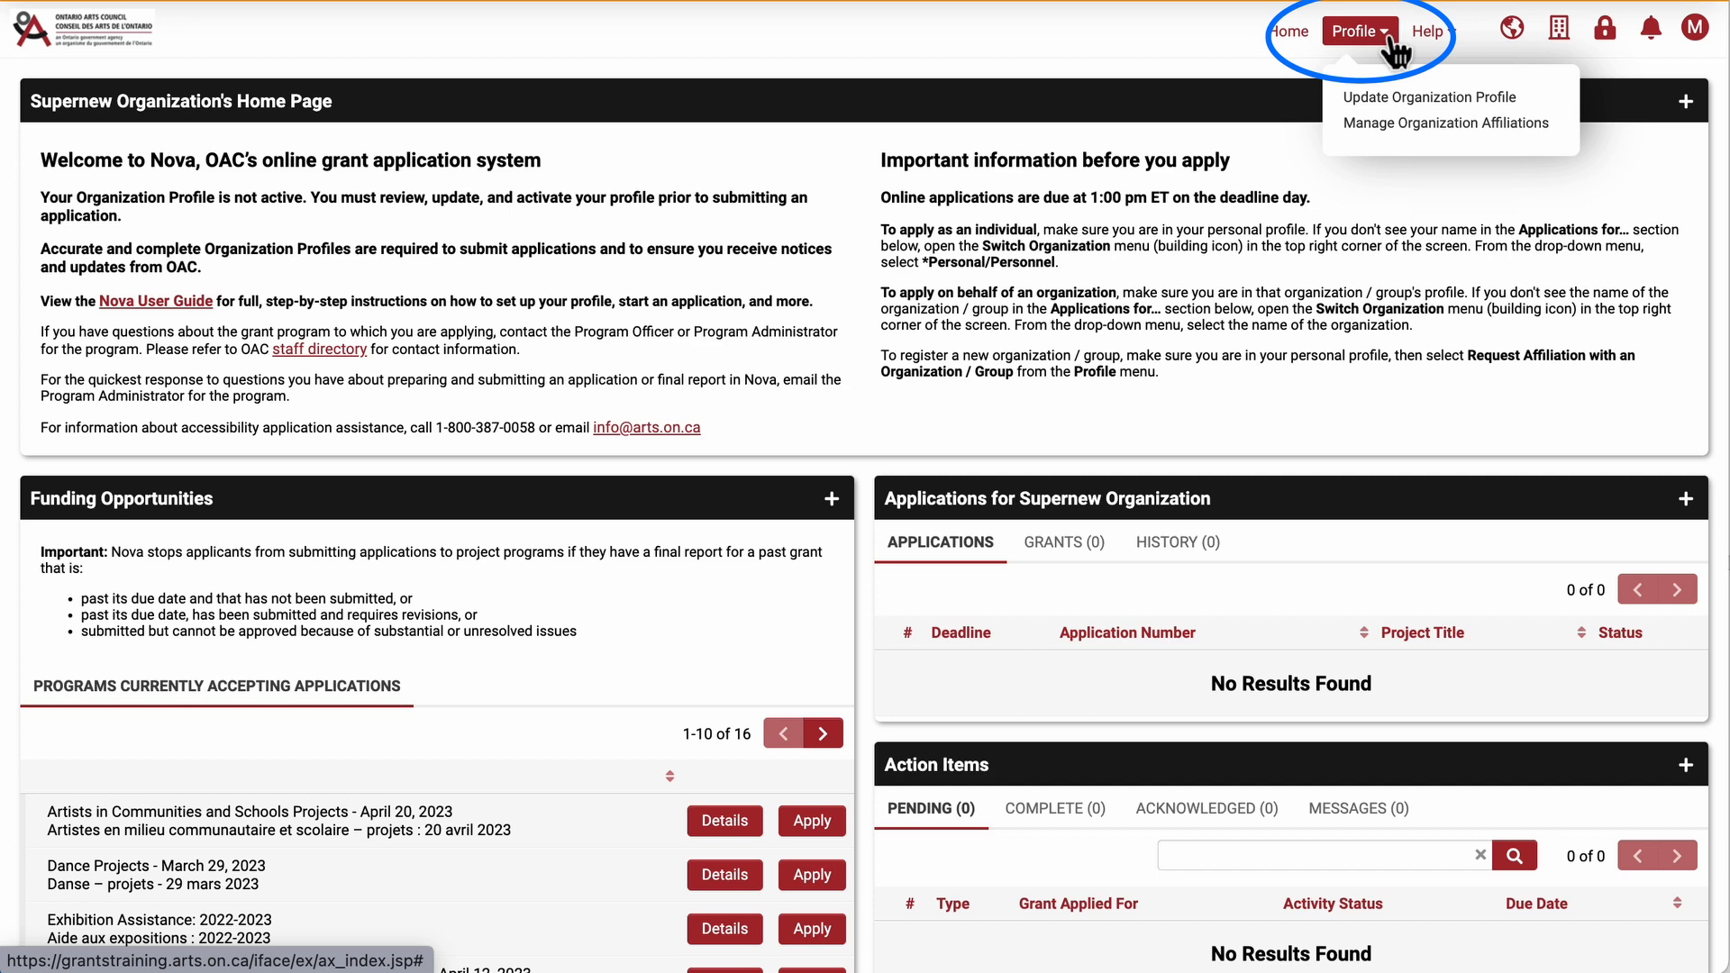
click(1440, 101)
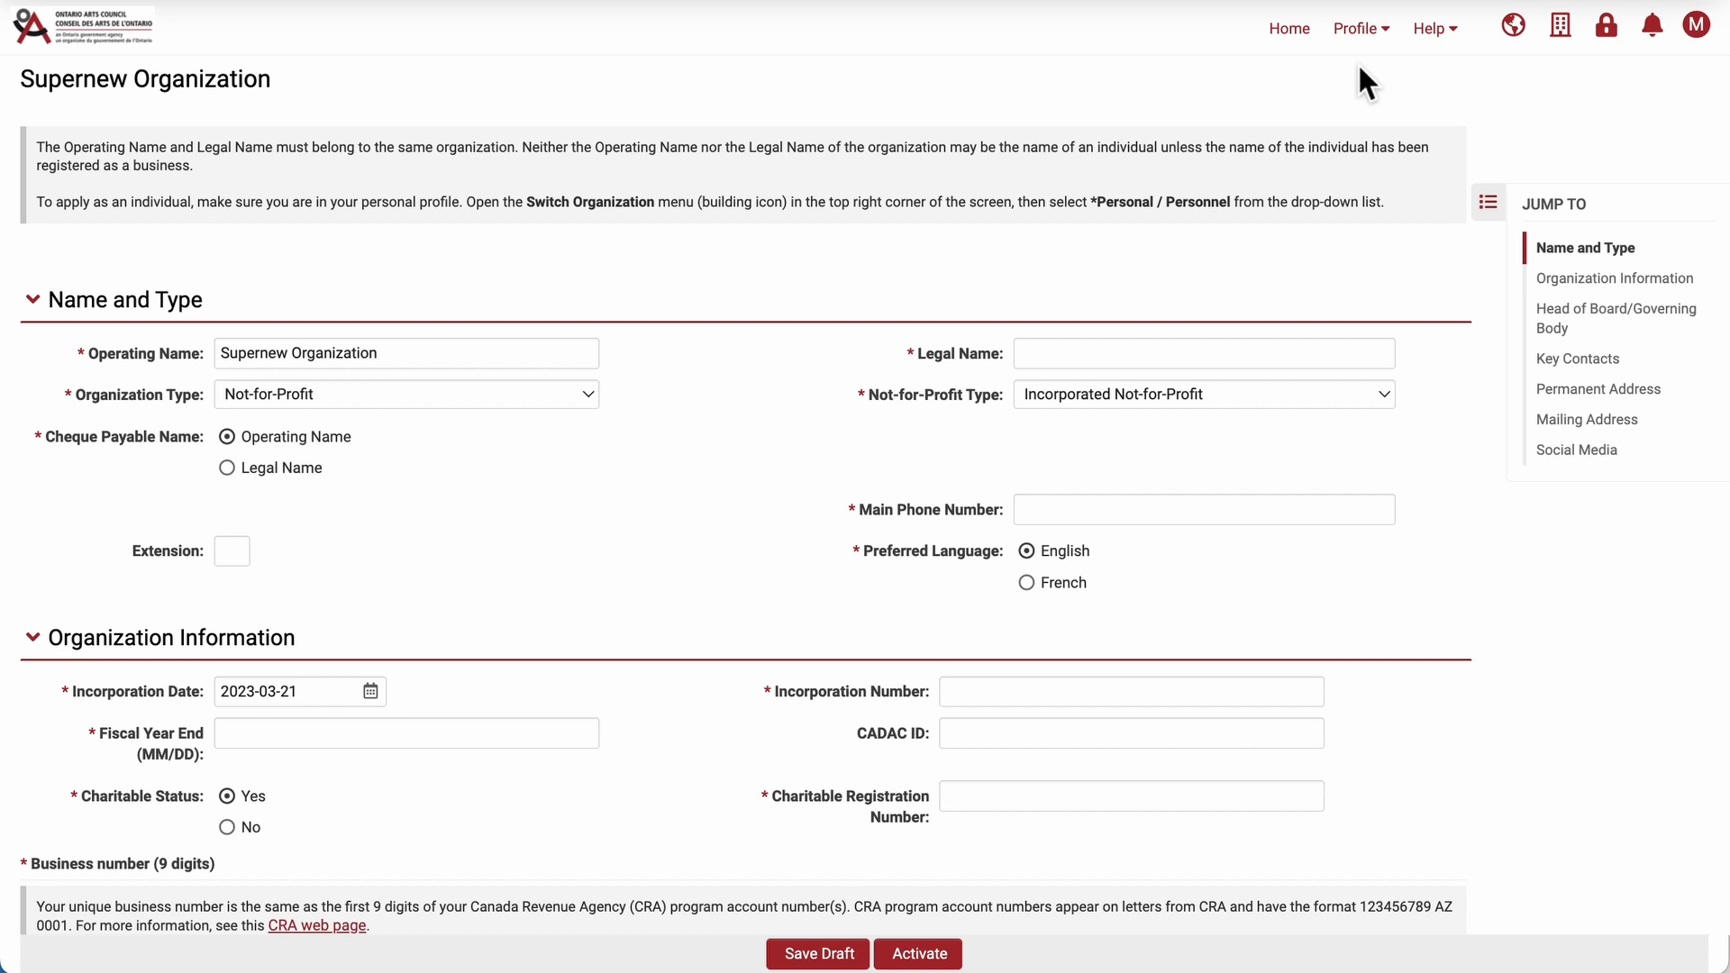
Enter Supernew Organization Inc. as the legal name and fill in the main phone number.
click(1132, 360)
text(Supe)
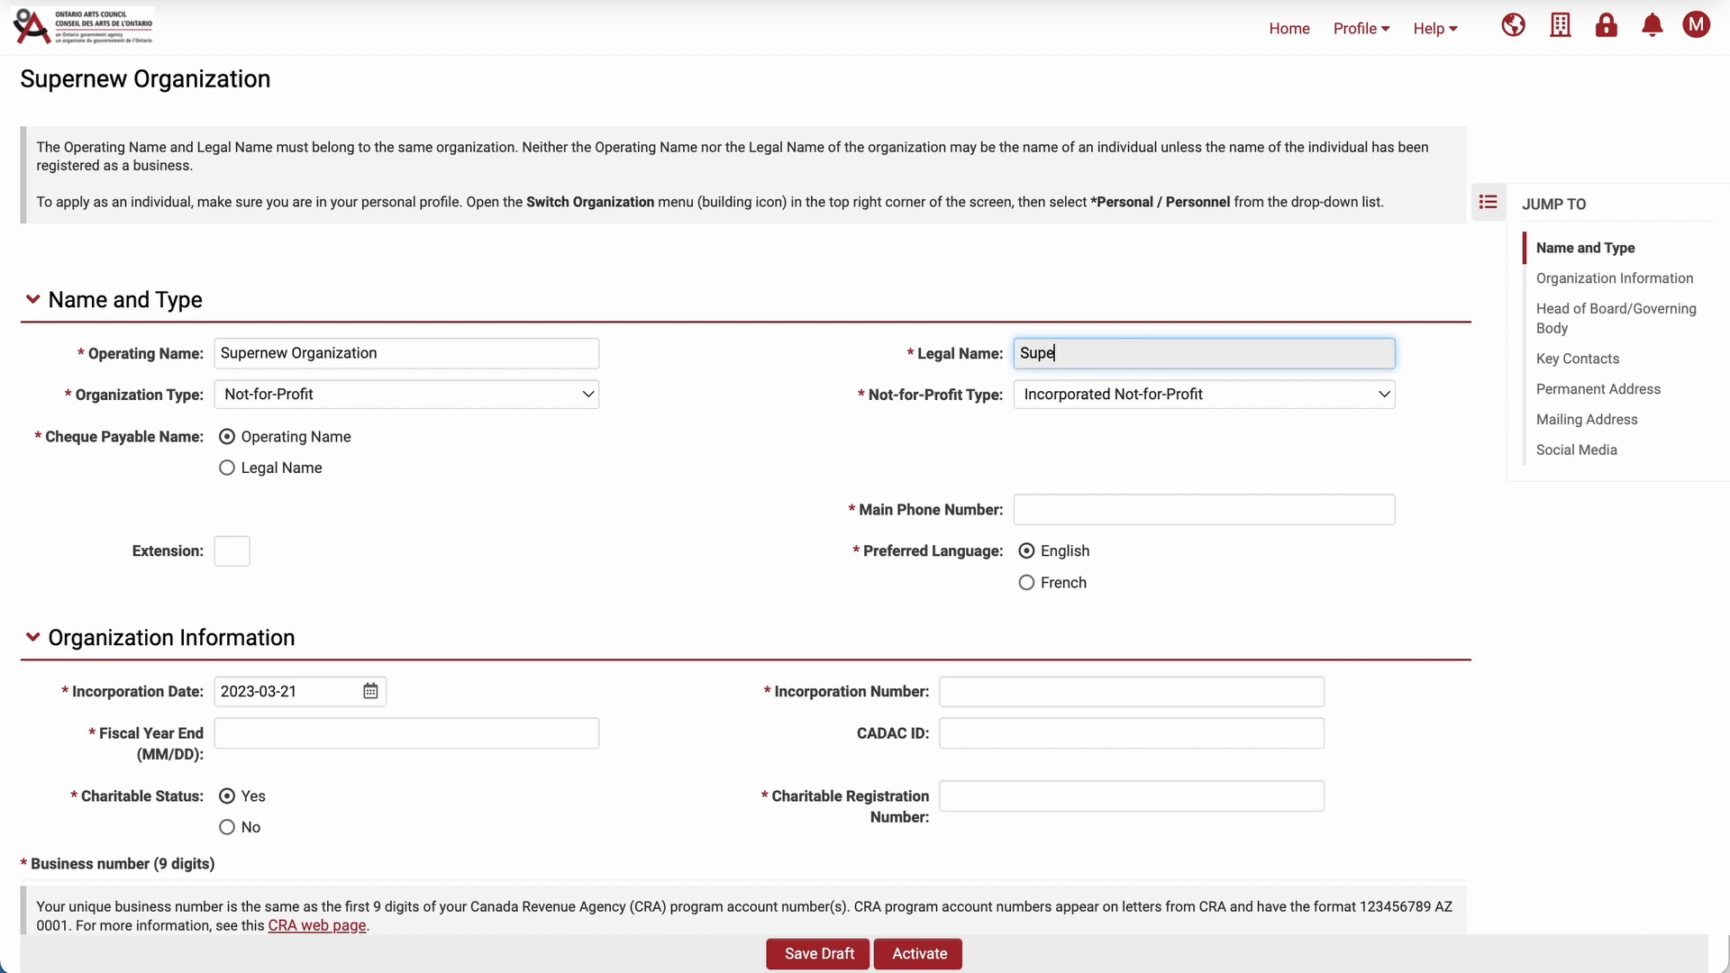
text(rnew Organization Inc.)
click(1127, 513)
text(555-555-5555)
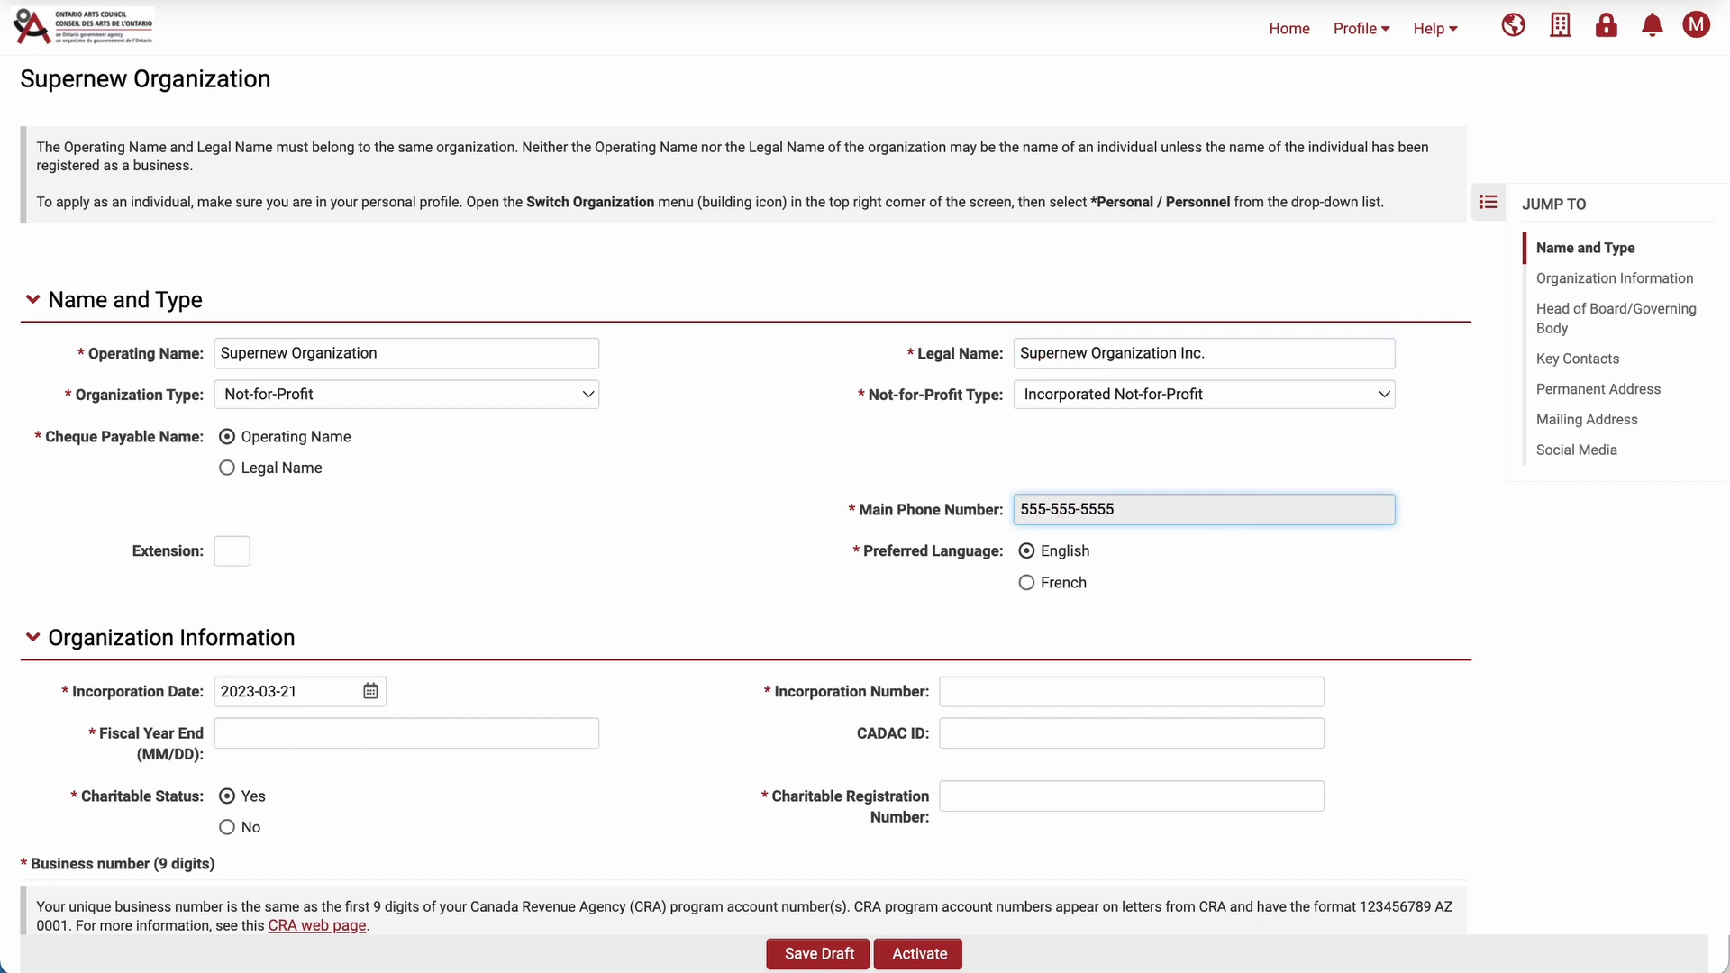
Enter the incorporation number and set the fiscal year end to 12/31.
scroll(1083, 597, down, 3)
click(1067, 407)
text(123456789)
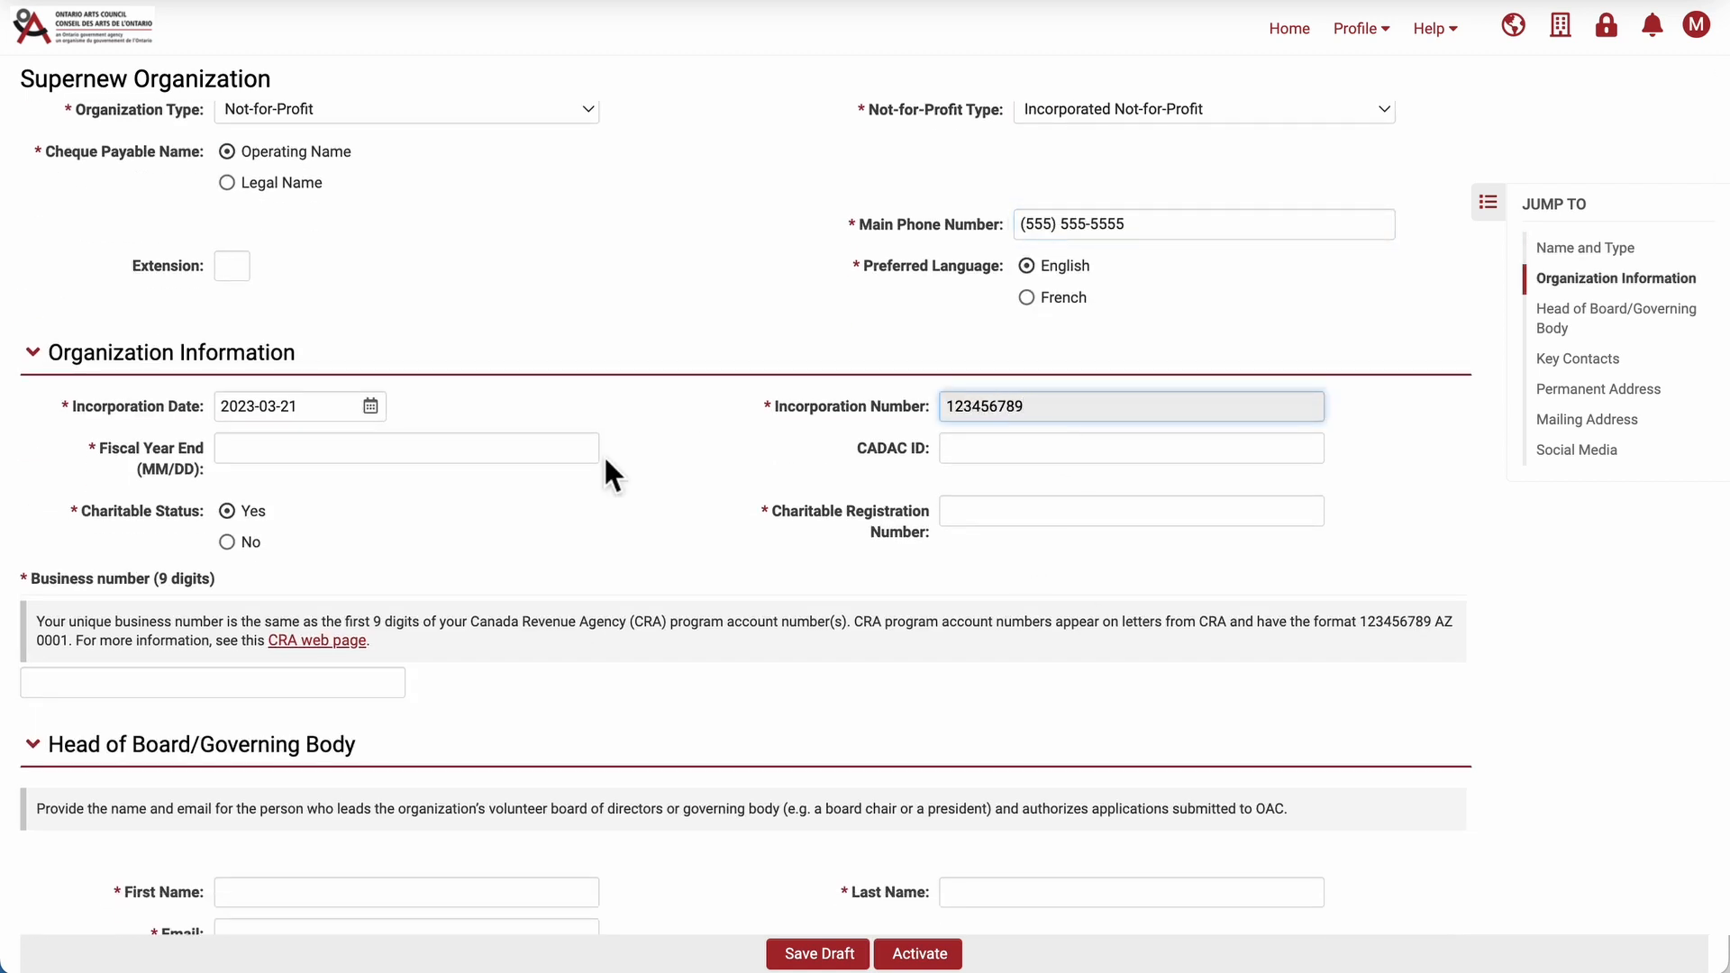
key(Tab)
text(12/31)
key(Tab)
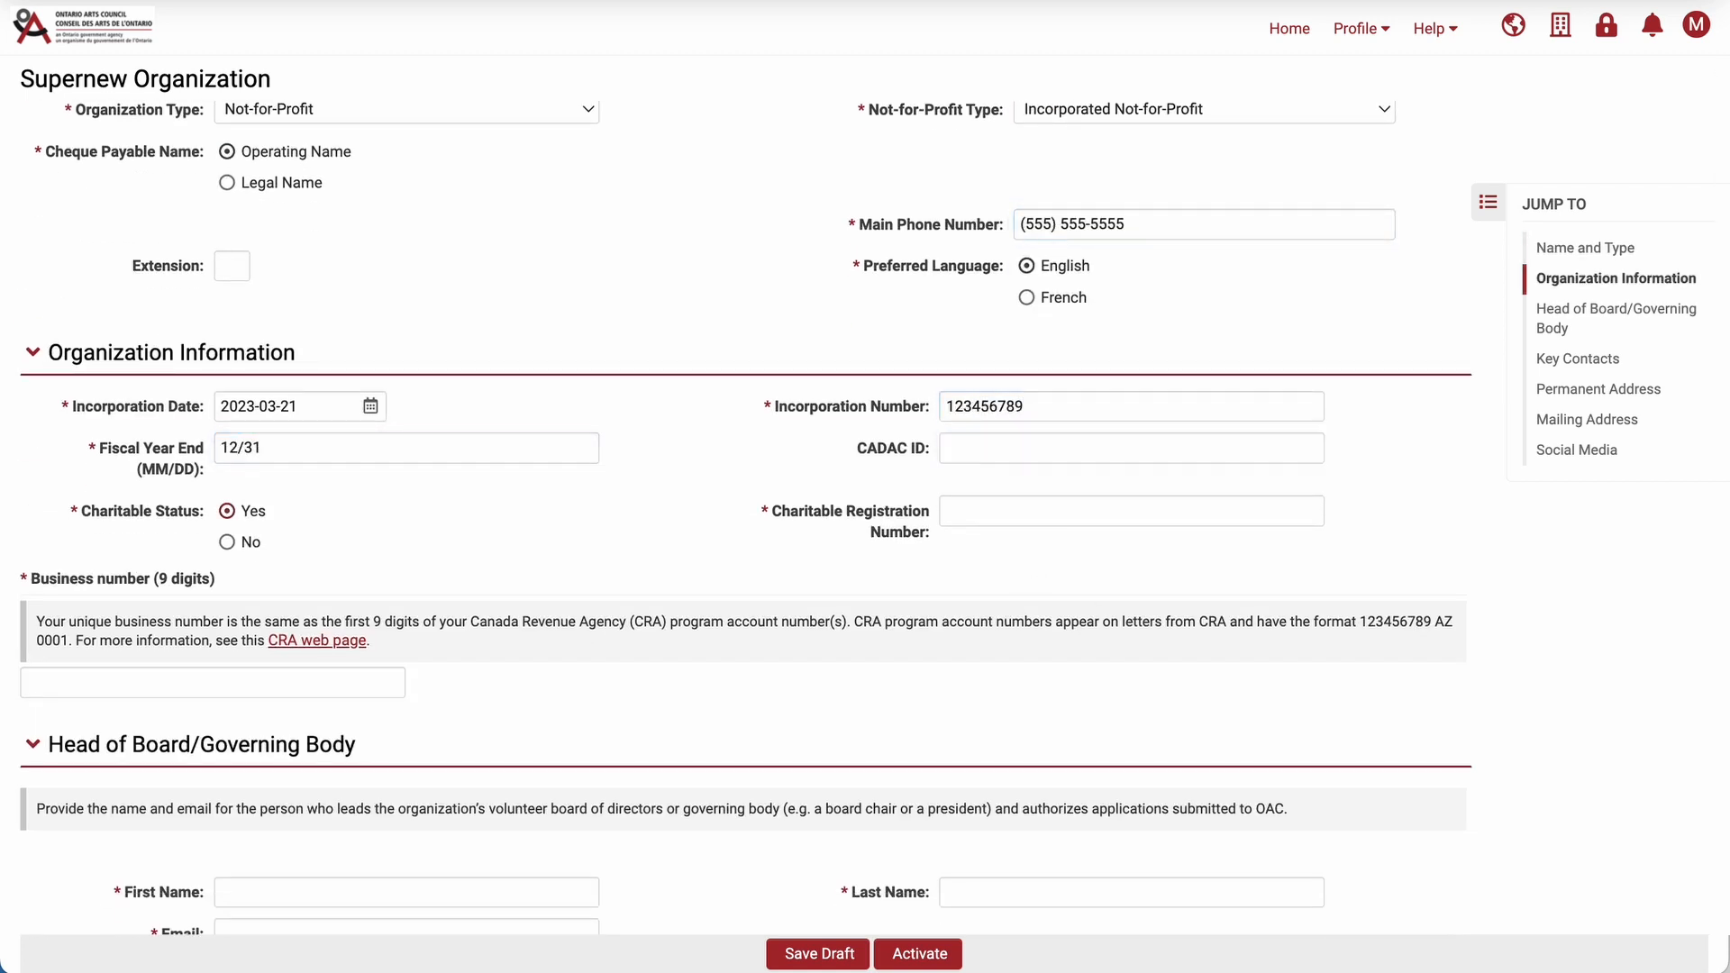
Paste the charitable registration number and enter the 9-digit business number.
click(955, 513)
click(227, 542)
click(227, 511)
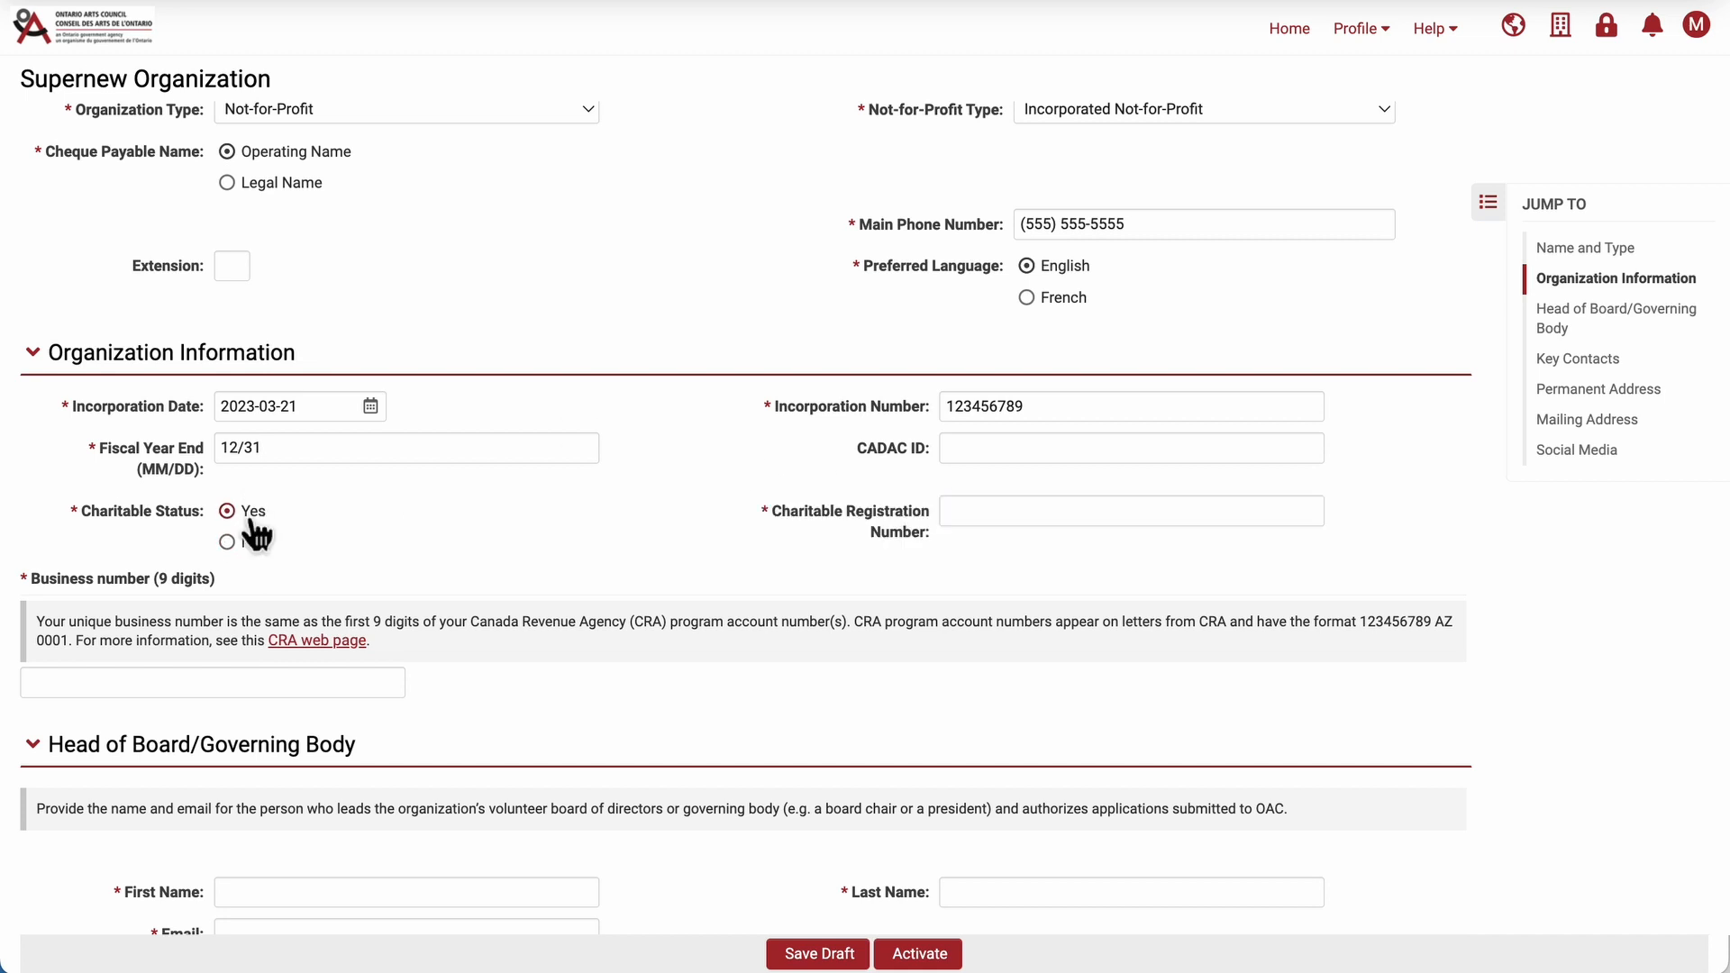
click(998, 521)
text(123456789 RR 0001)
click(236, 683)
text(123456789)
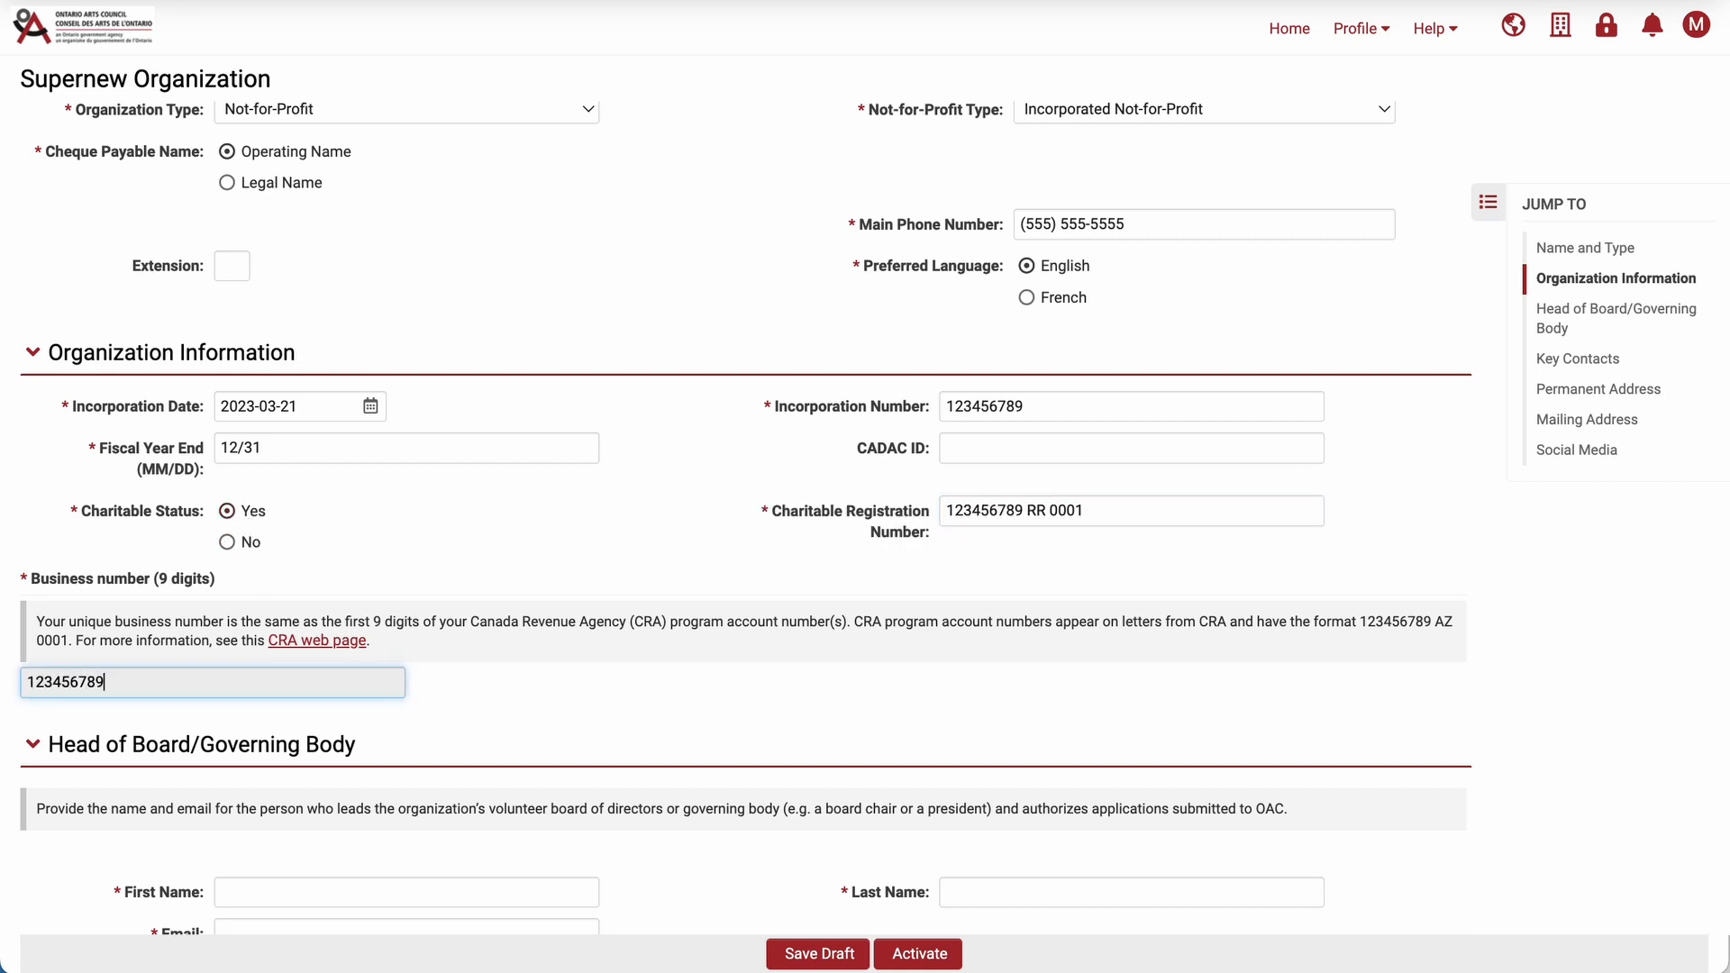
Fill in the head of board's first name, last name and e-mail address.
scroll(865, 518, down, 7)
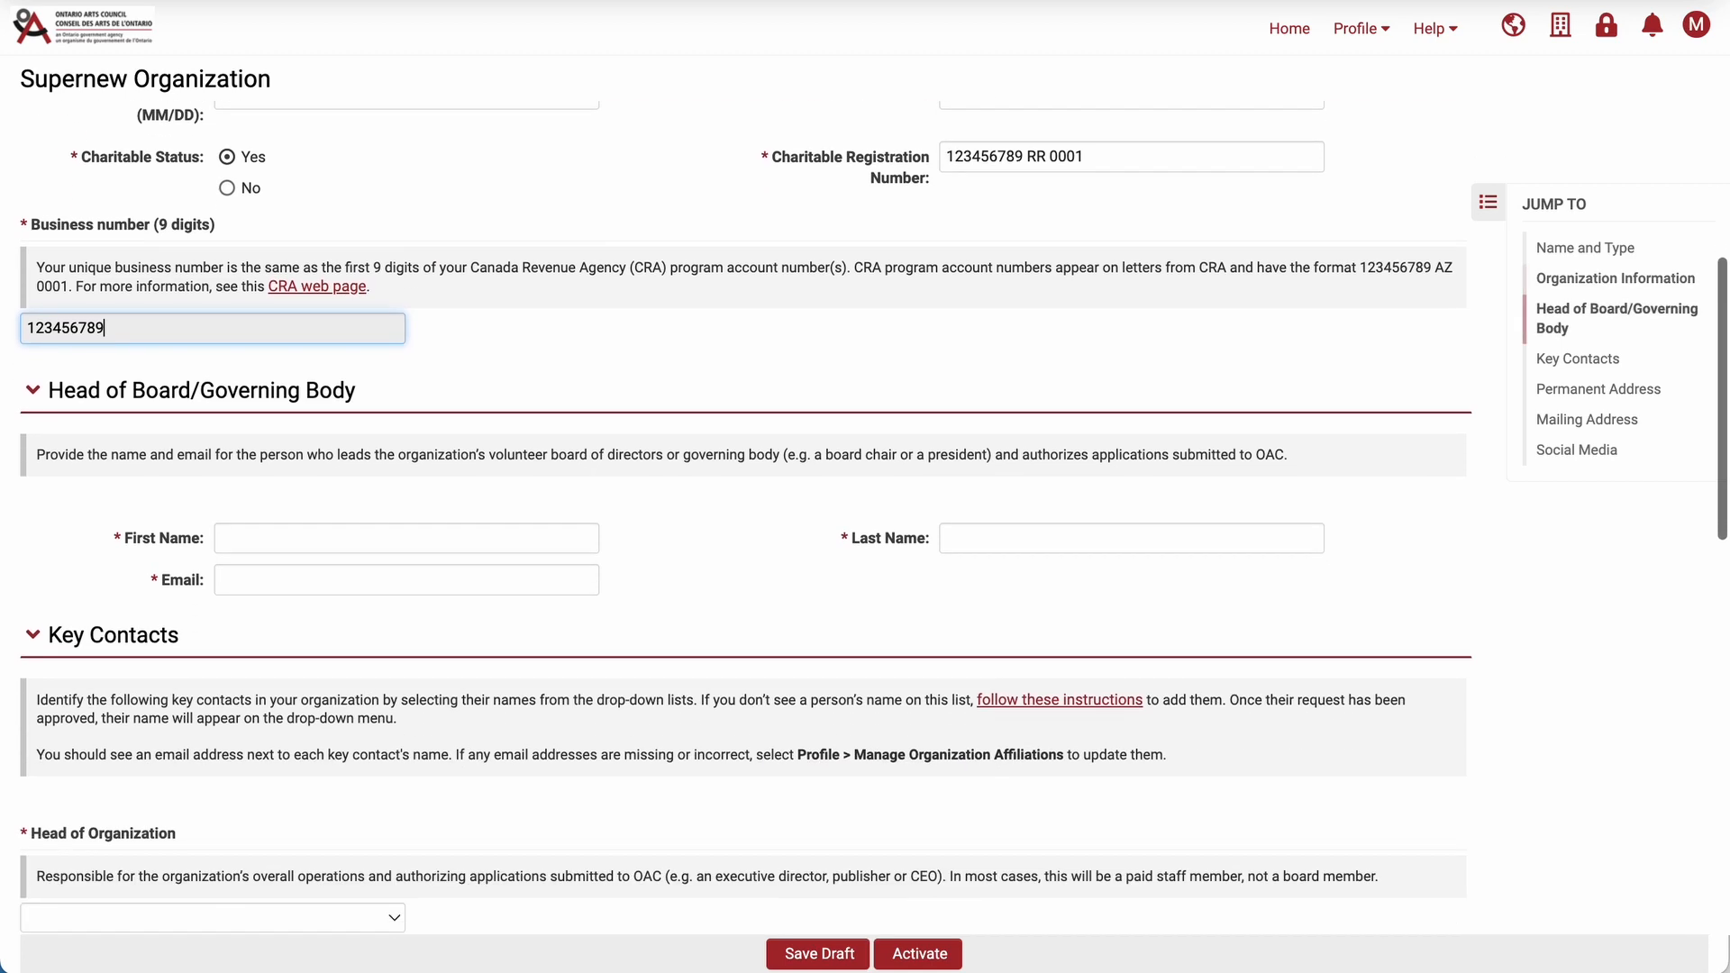
scroll(865, 518, up, 1)
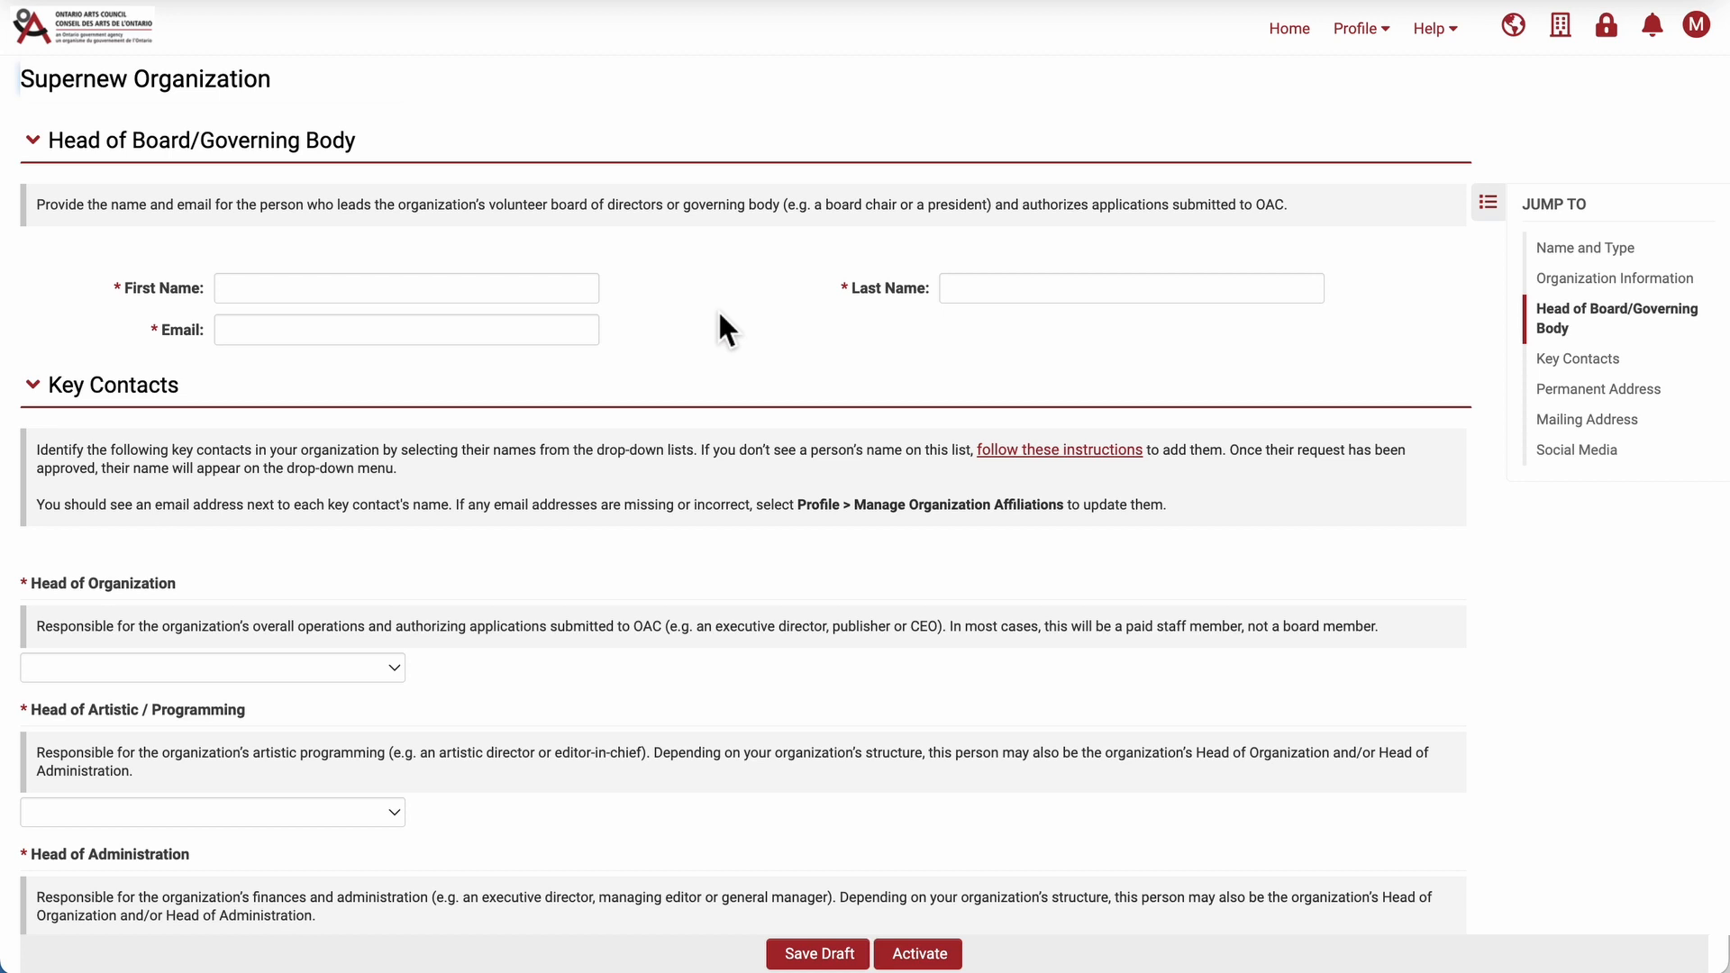
click(495, 296)
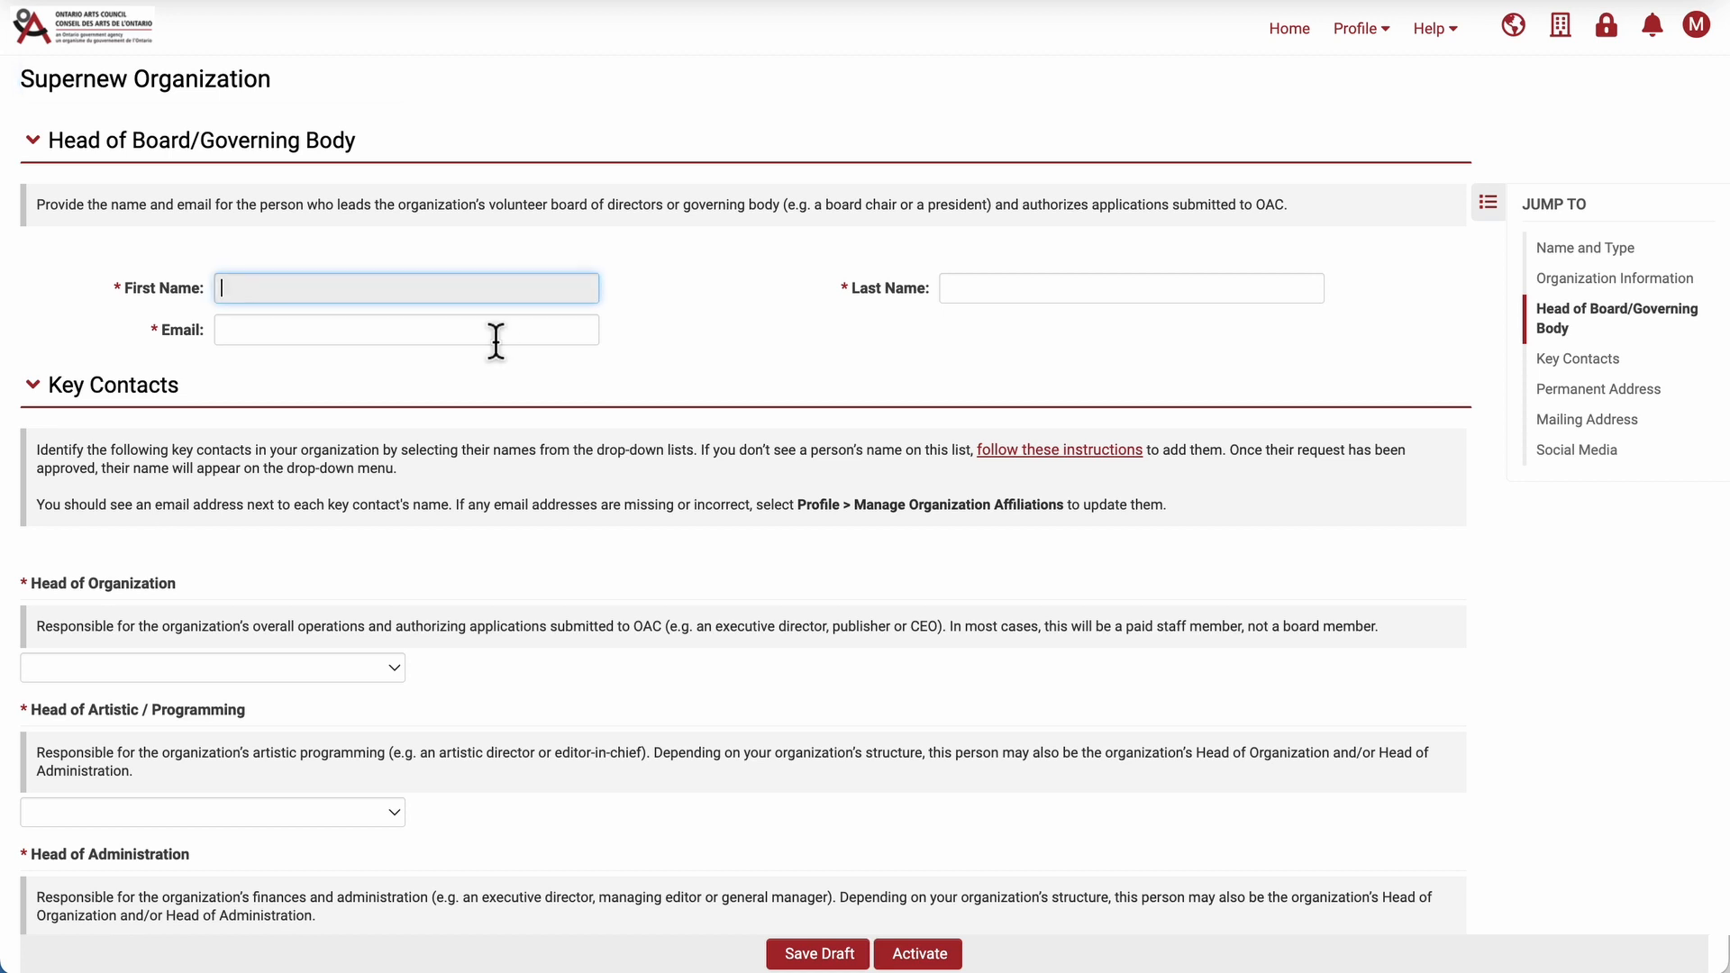
key(Tab)
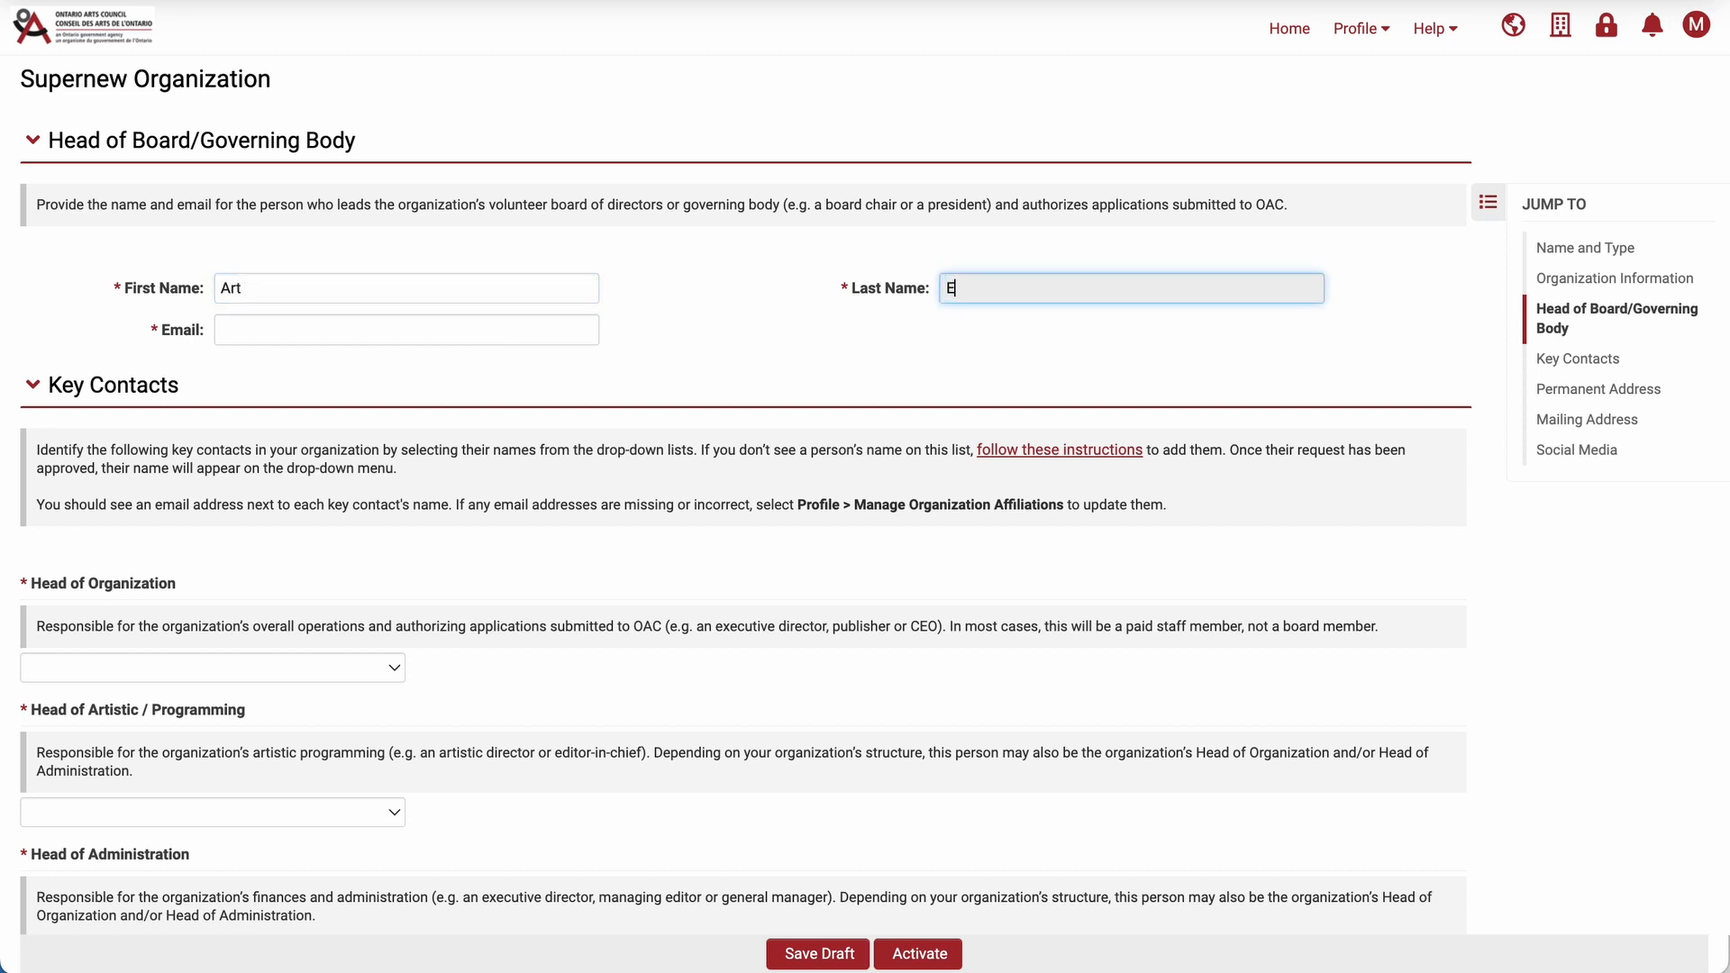
key(Tab)
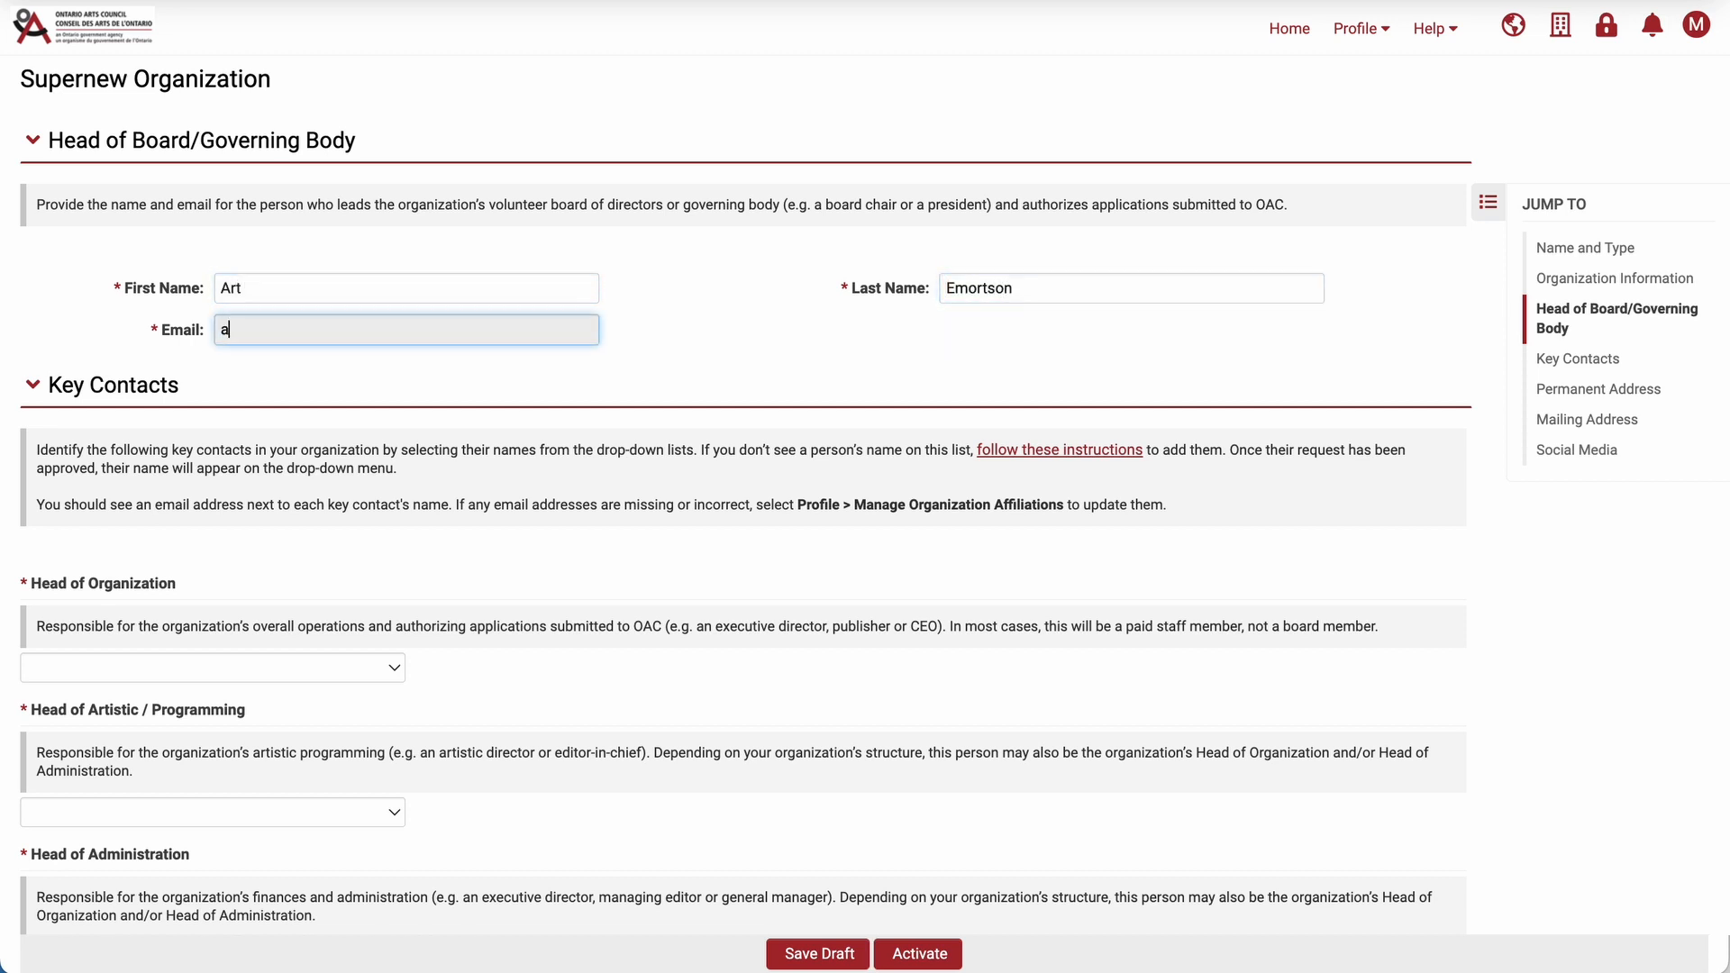
Choose the artistic director's affiliated contact as the Head of Organization.
scroll(865, 519, down, 3)
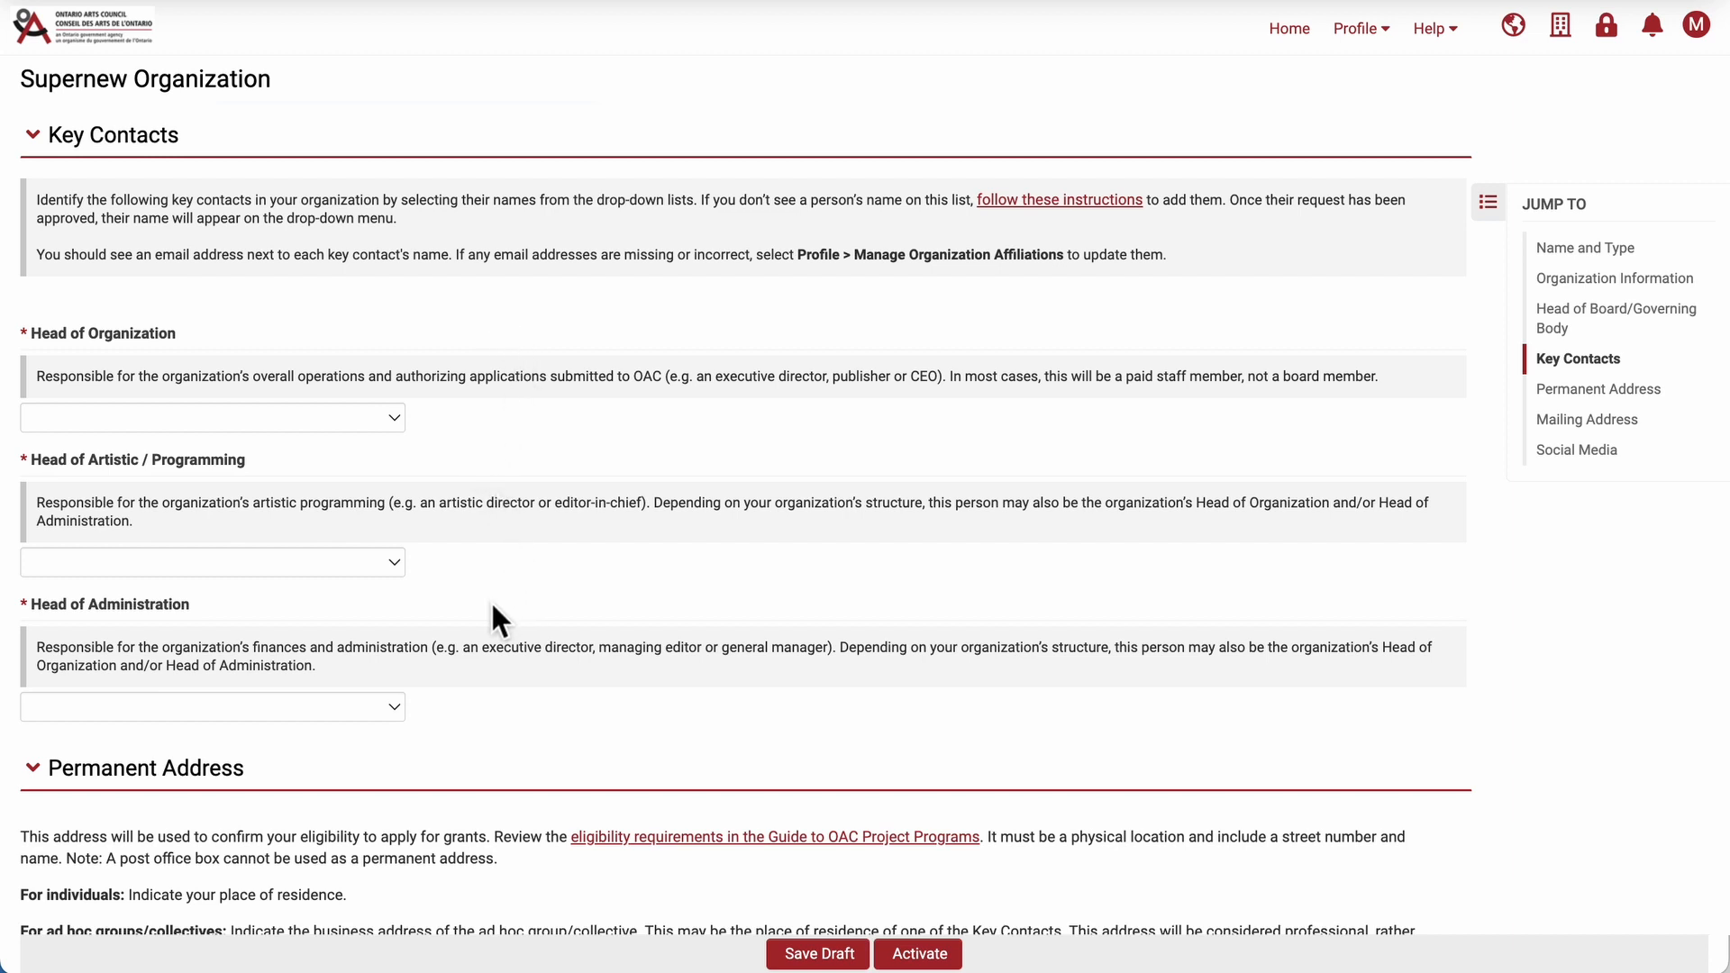
click(393, 418)
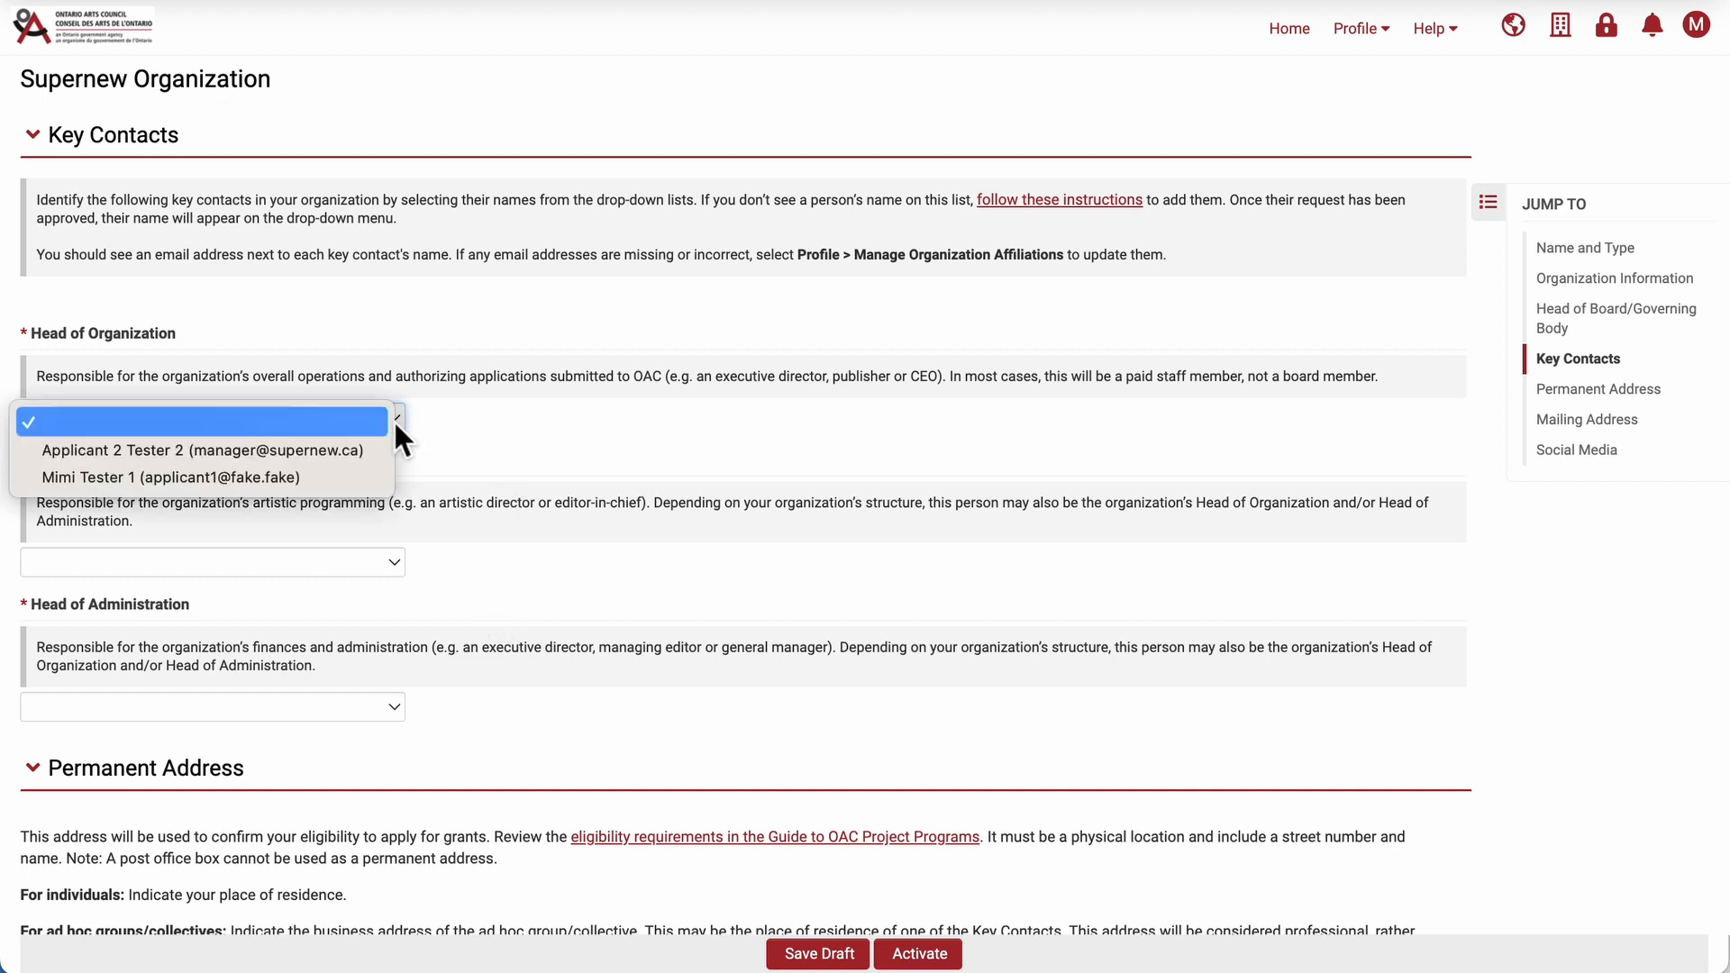
click(353, 479)
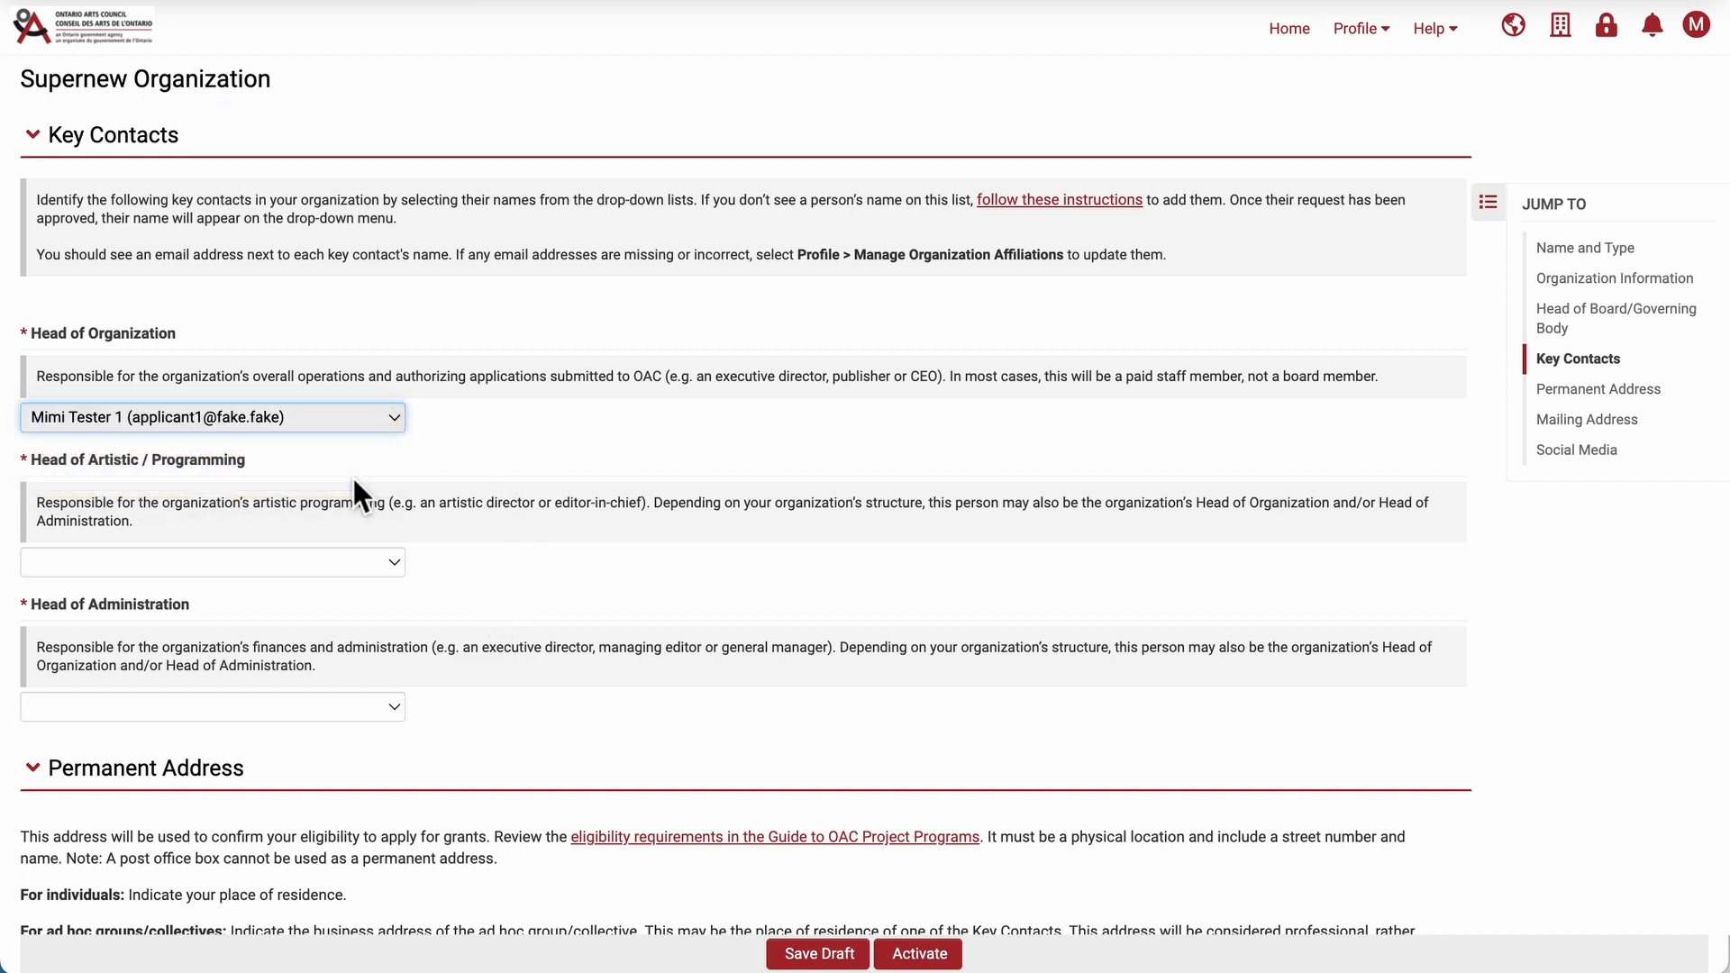
Assign the applicant's own contact as Head of Artistic / Programming and the manager contact as Head of Administration.
click(337, 564)
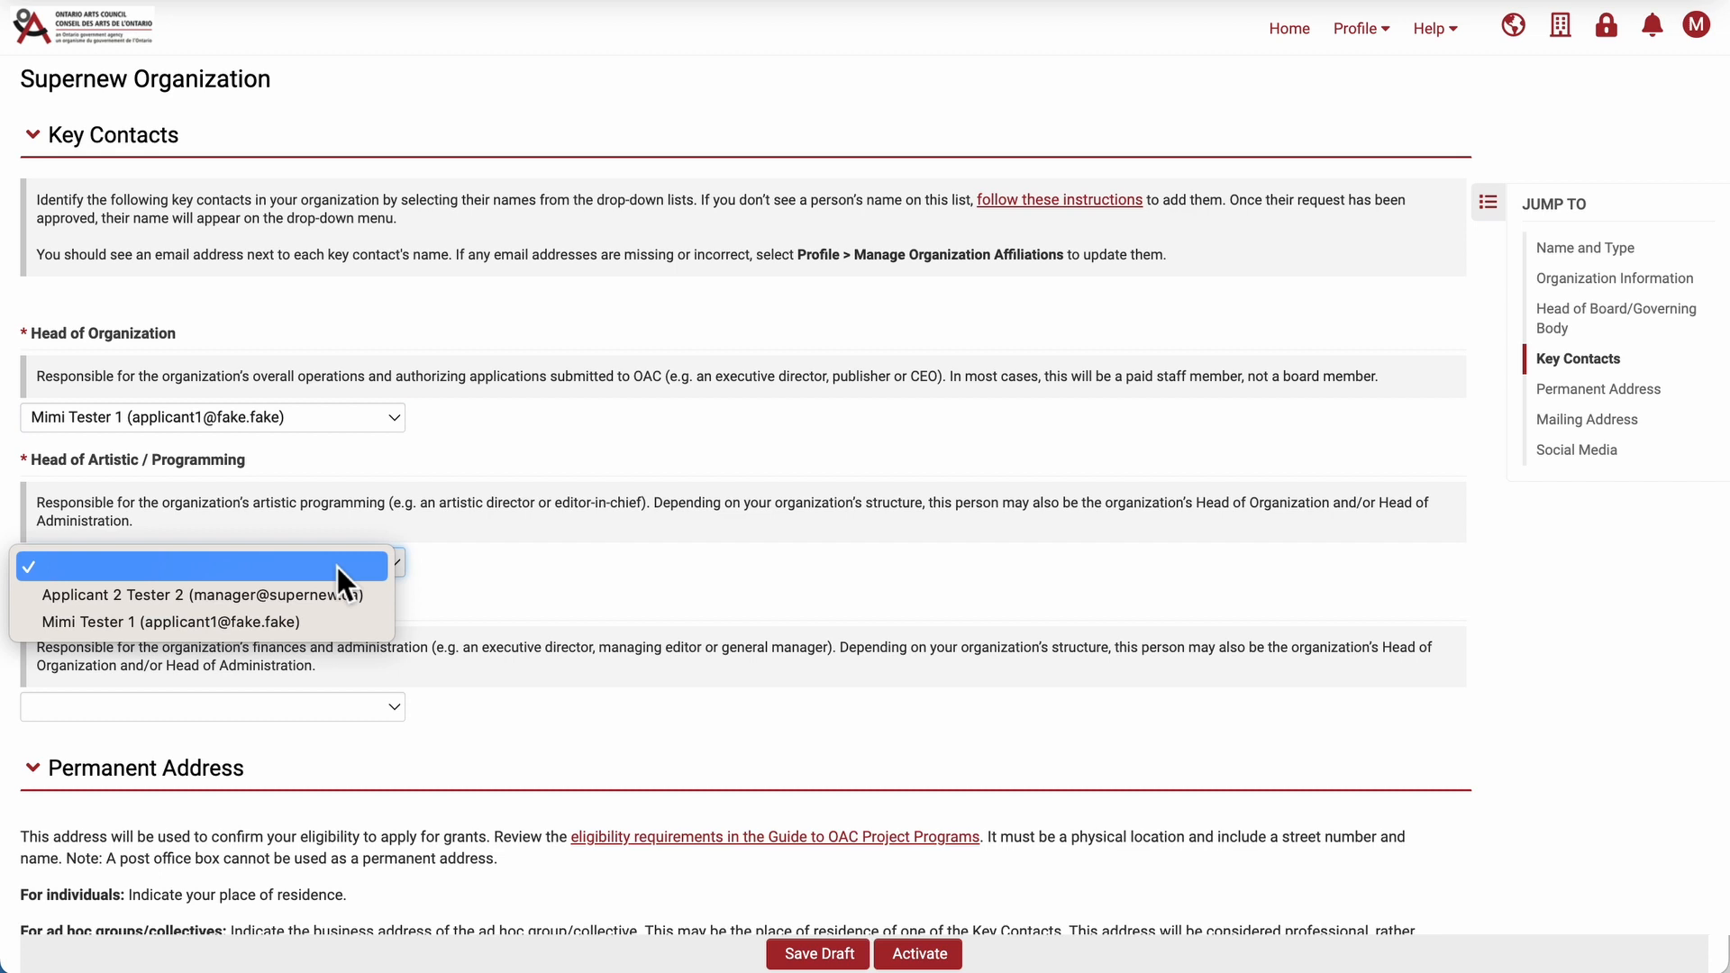
click(311, 618)
click(283, 699)
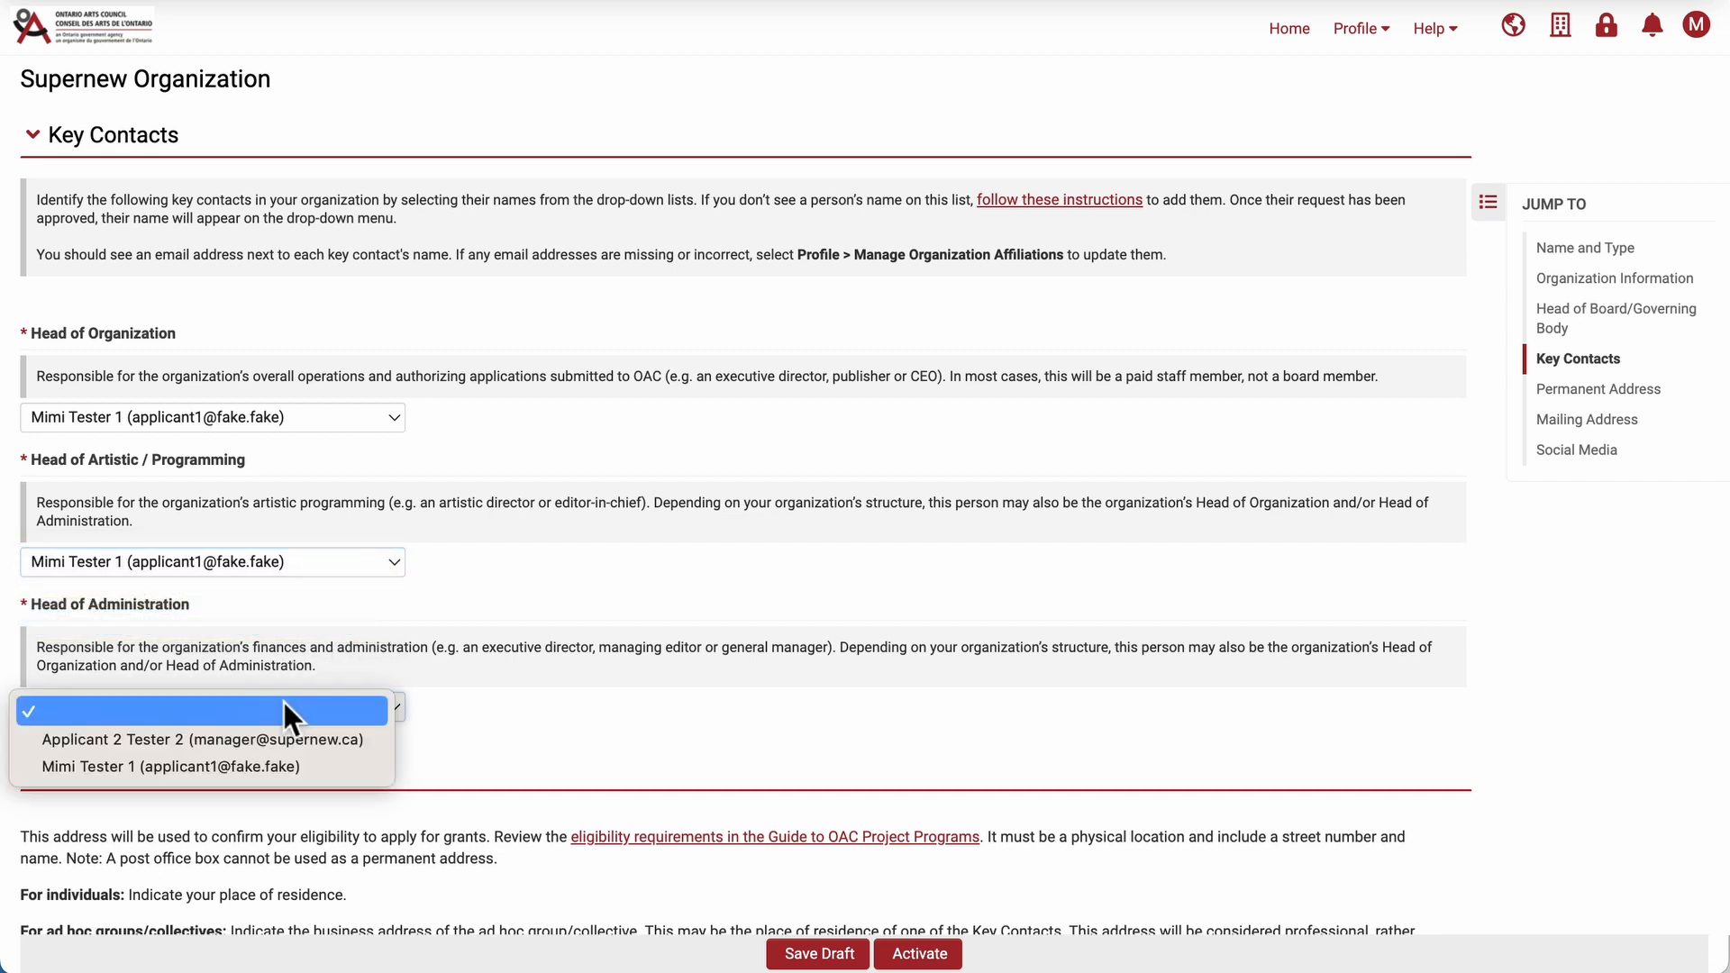
click(270, 746)
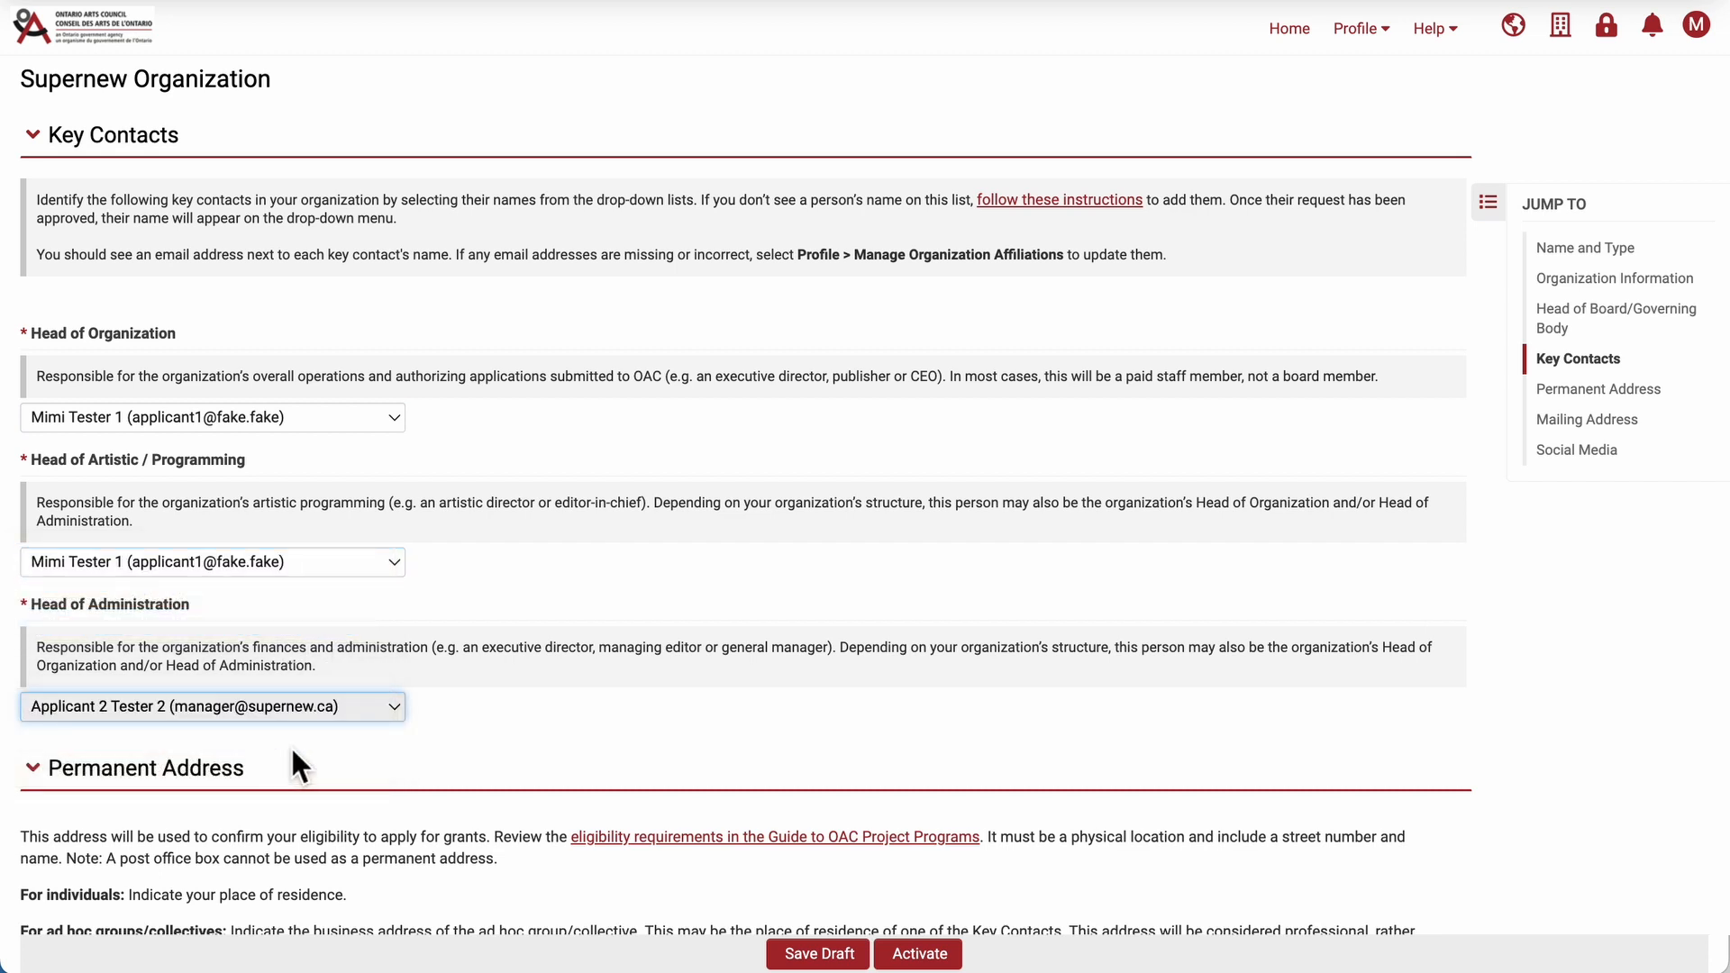
click(589, 705)
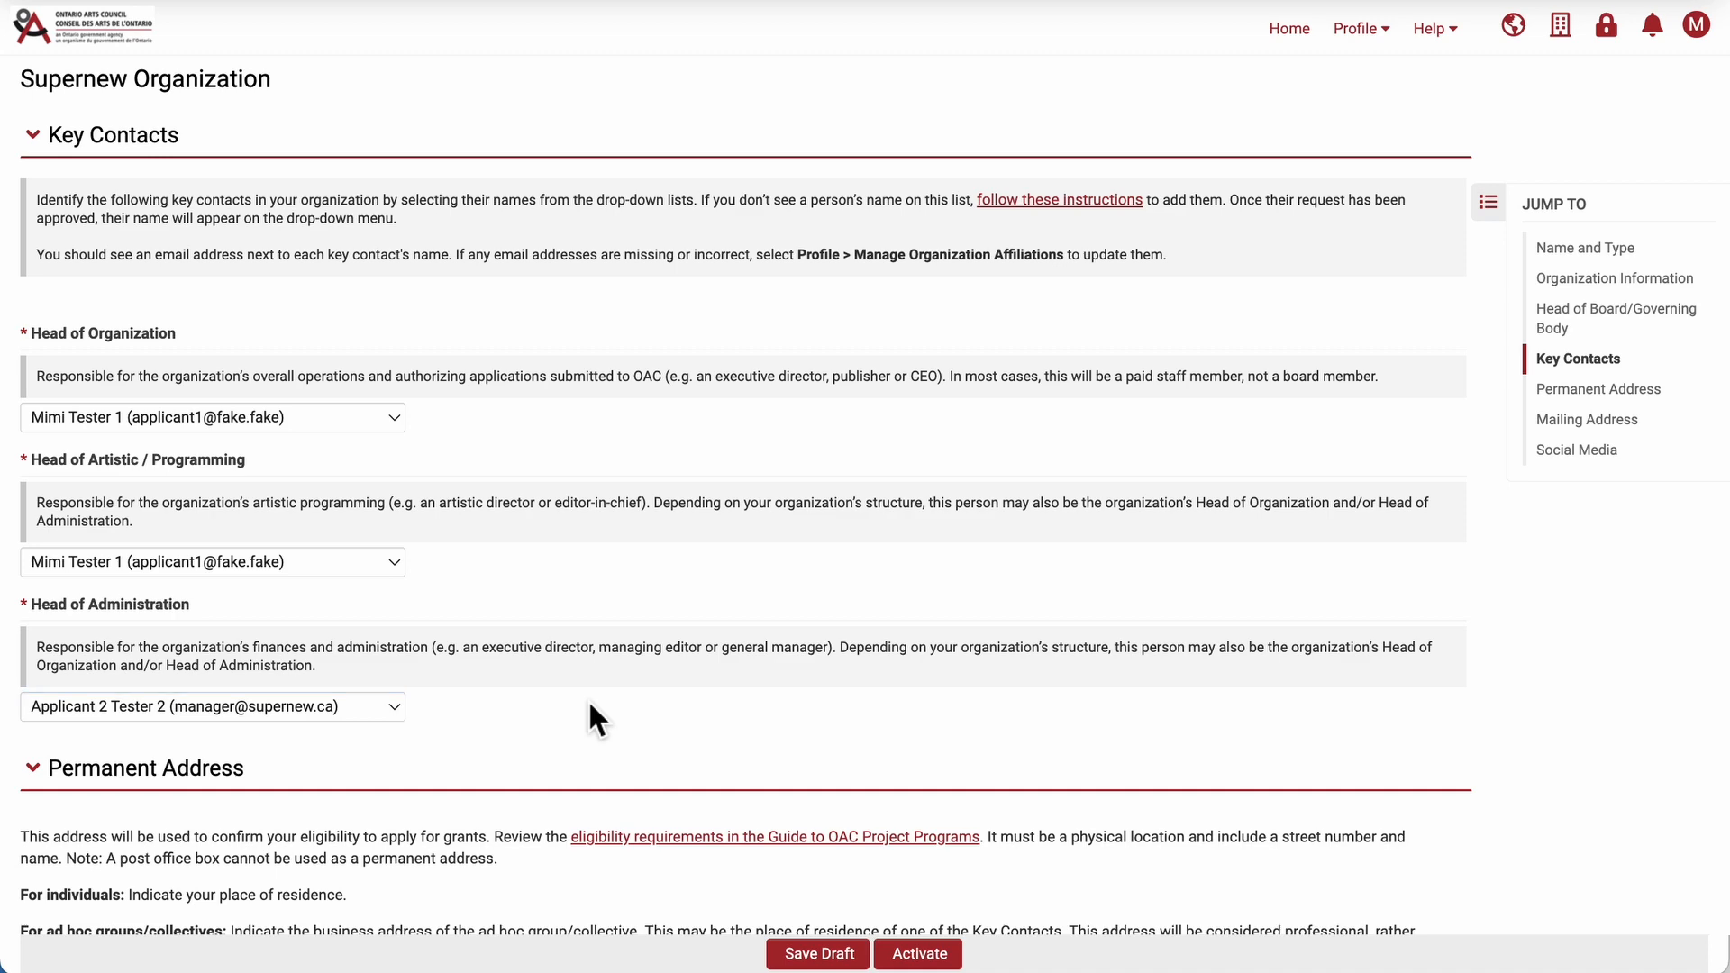
Enter the head office's street address in the first permanent address line.
scroll(587, 699, down, 5)
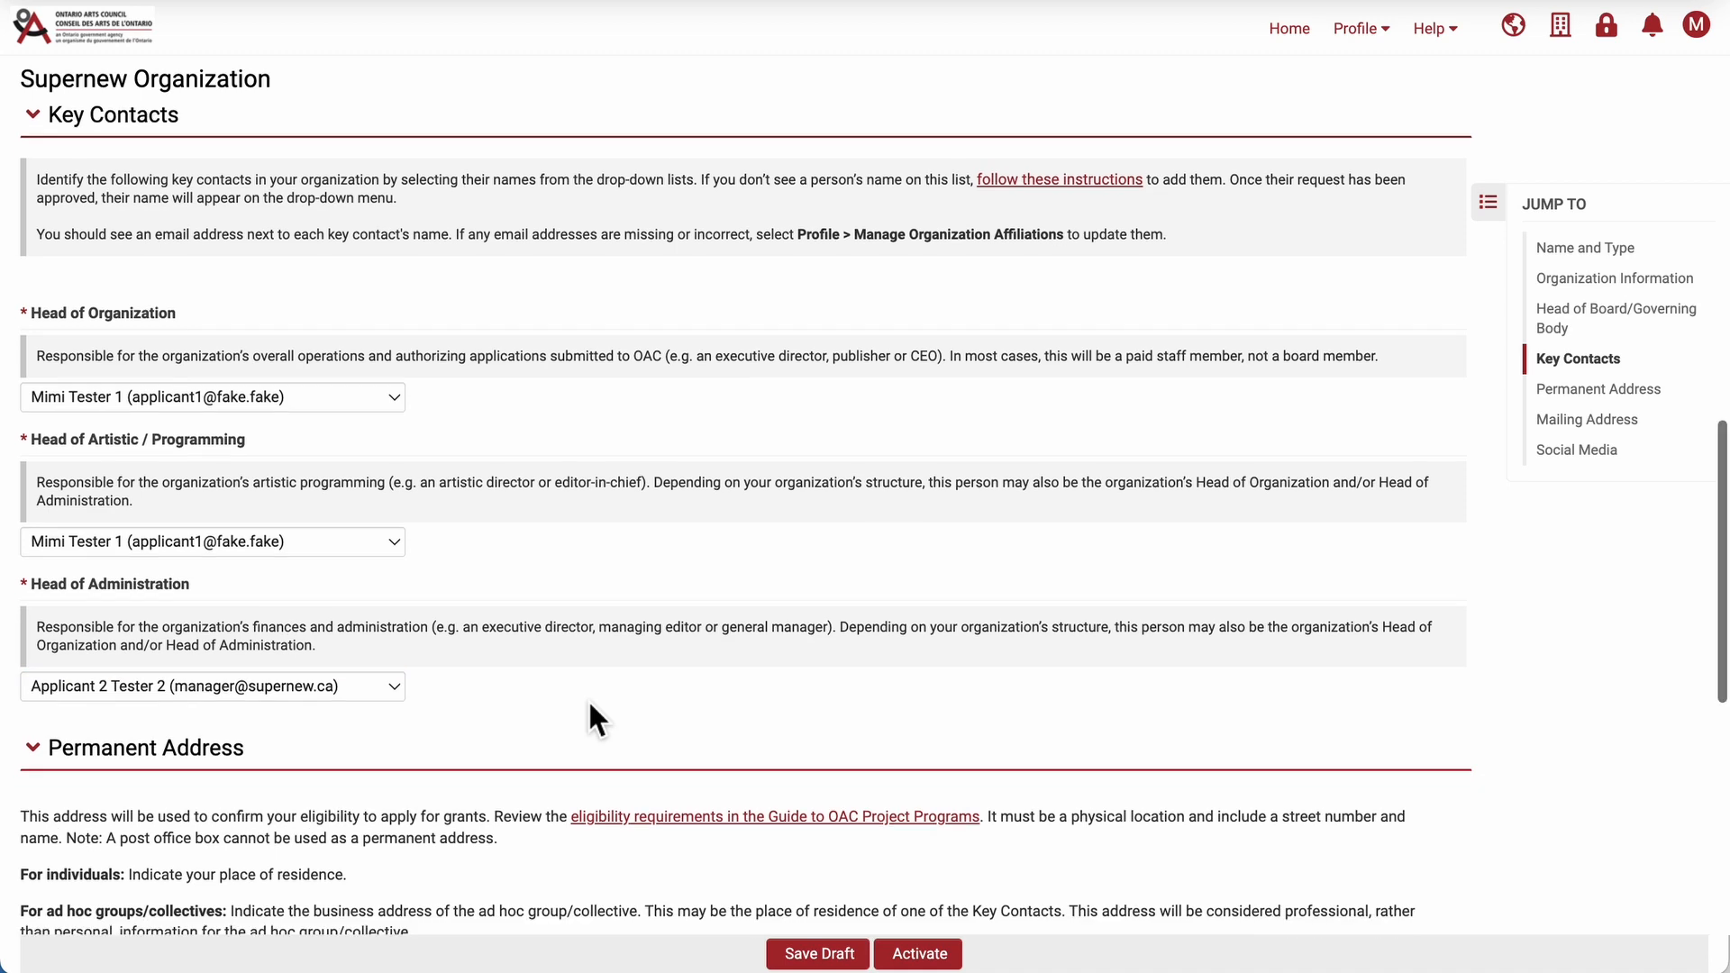
scroll(587, 699, down, 2)
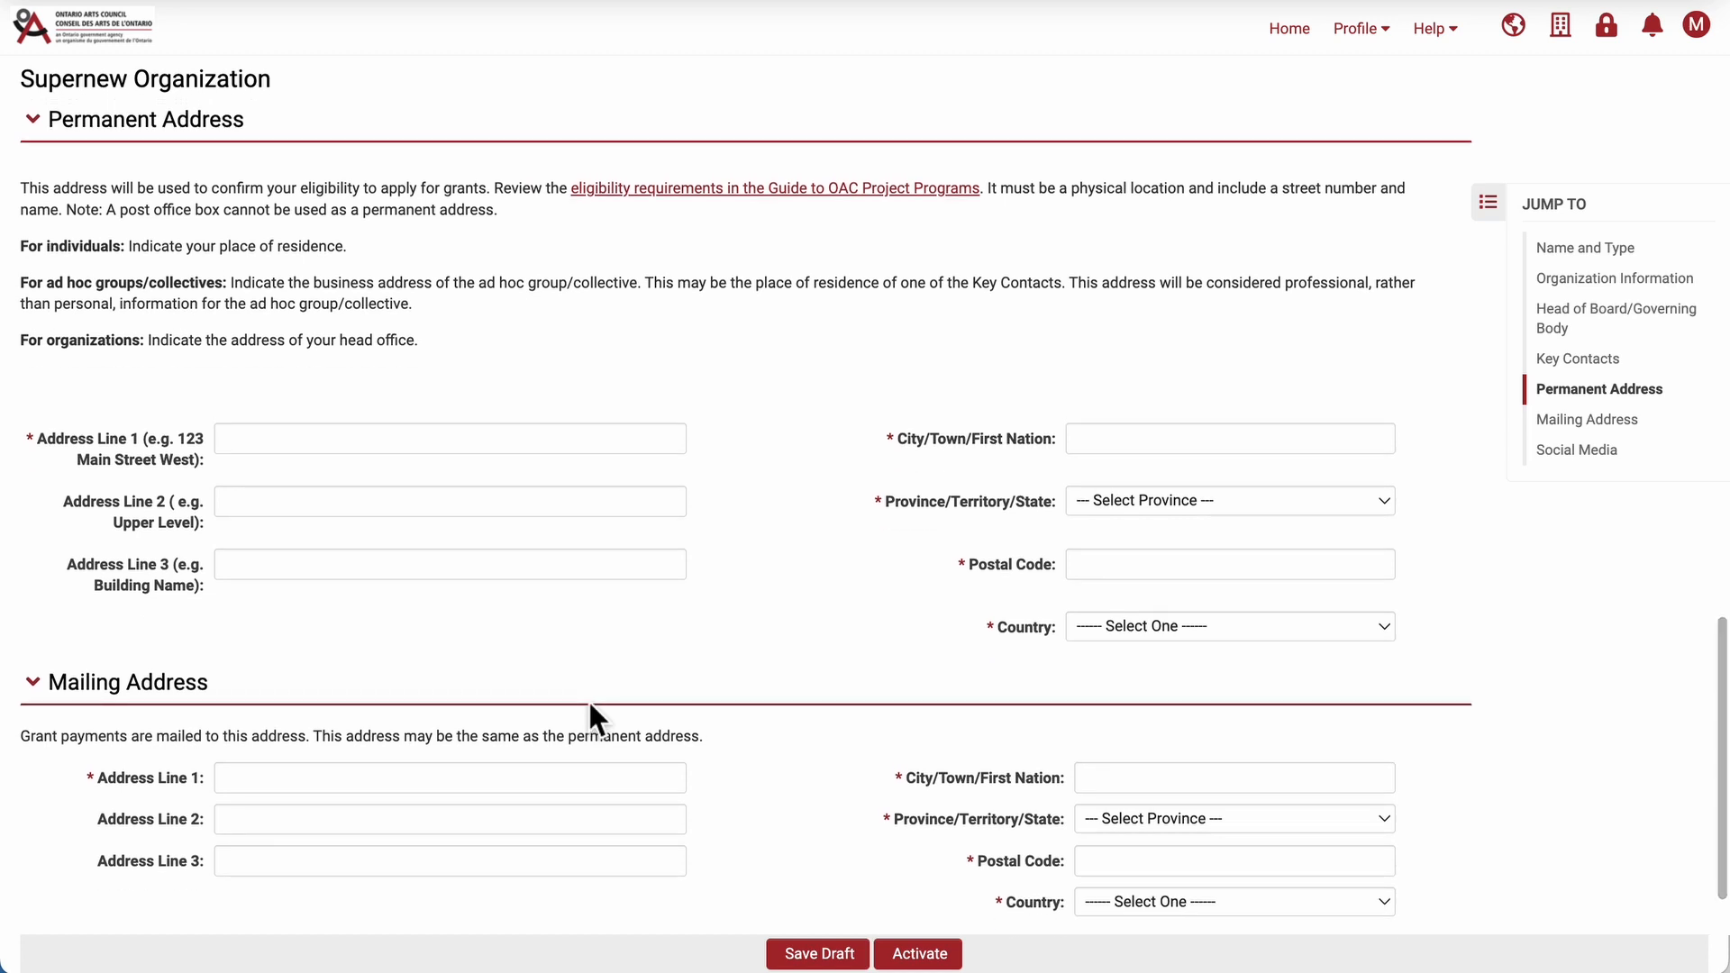
click(380, 436)
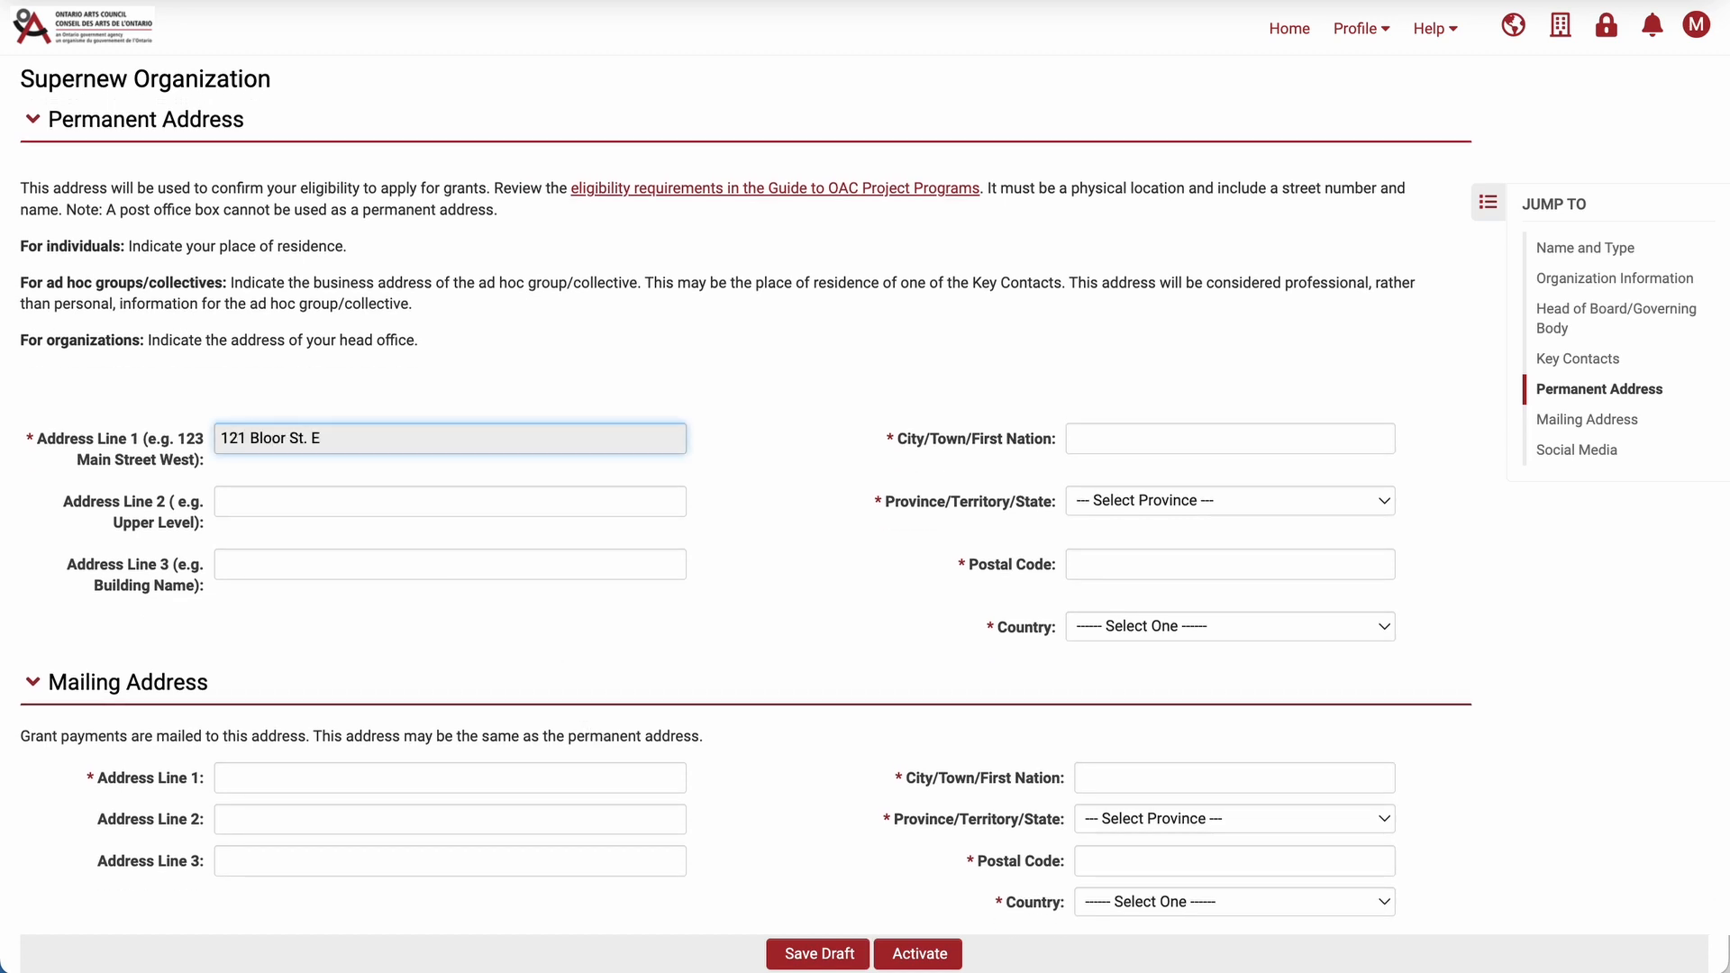
Complete the permanent address with city Toronto, province Ontario, the postal code and country Canada.
key(Tab)
text(Toronto)
key(Tab)
key(Tab)
key(o)
key(Tab)
key(Tab)
text(M4W 3M5)
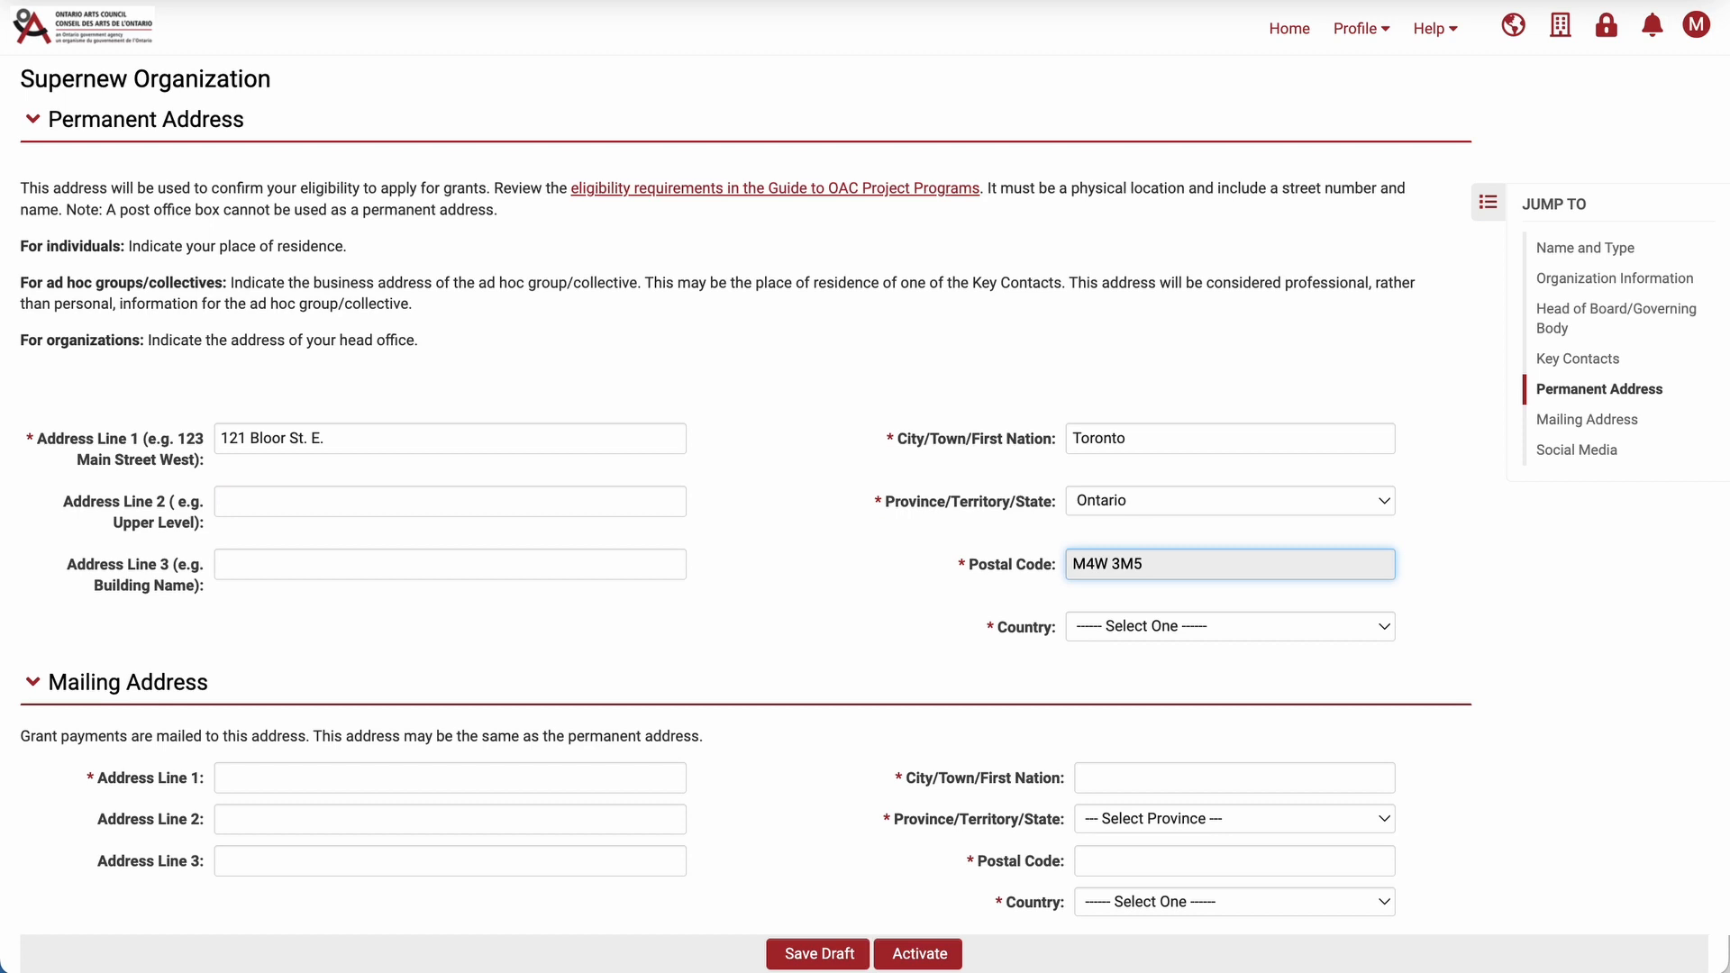
key(Tab)
key(c)
Fill in the mailing address with the same street, Toronto, Ontario, postal code and Canada.
scroll(445, 468, down, 3)
click(445, 551)
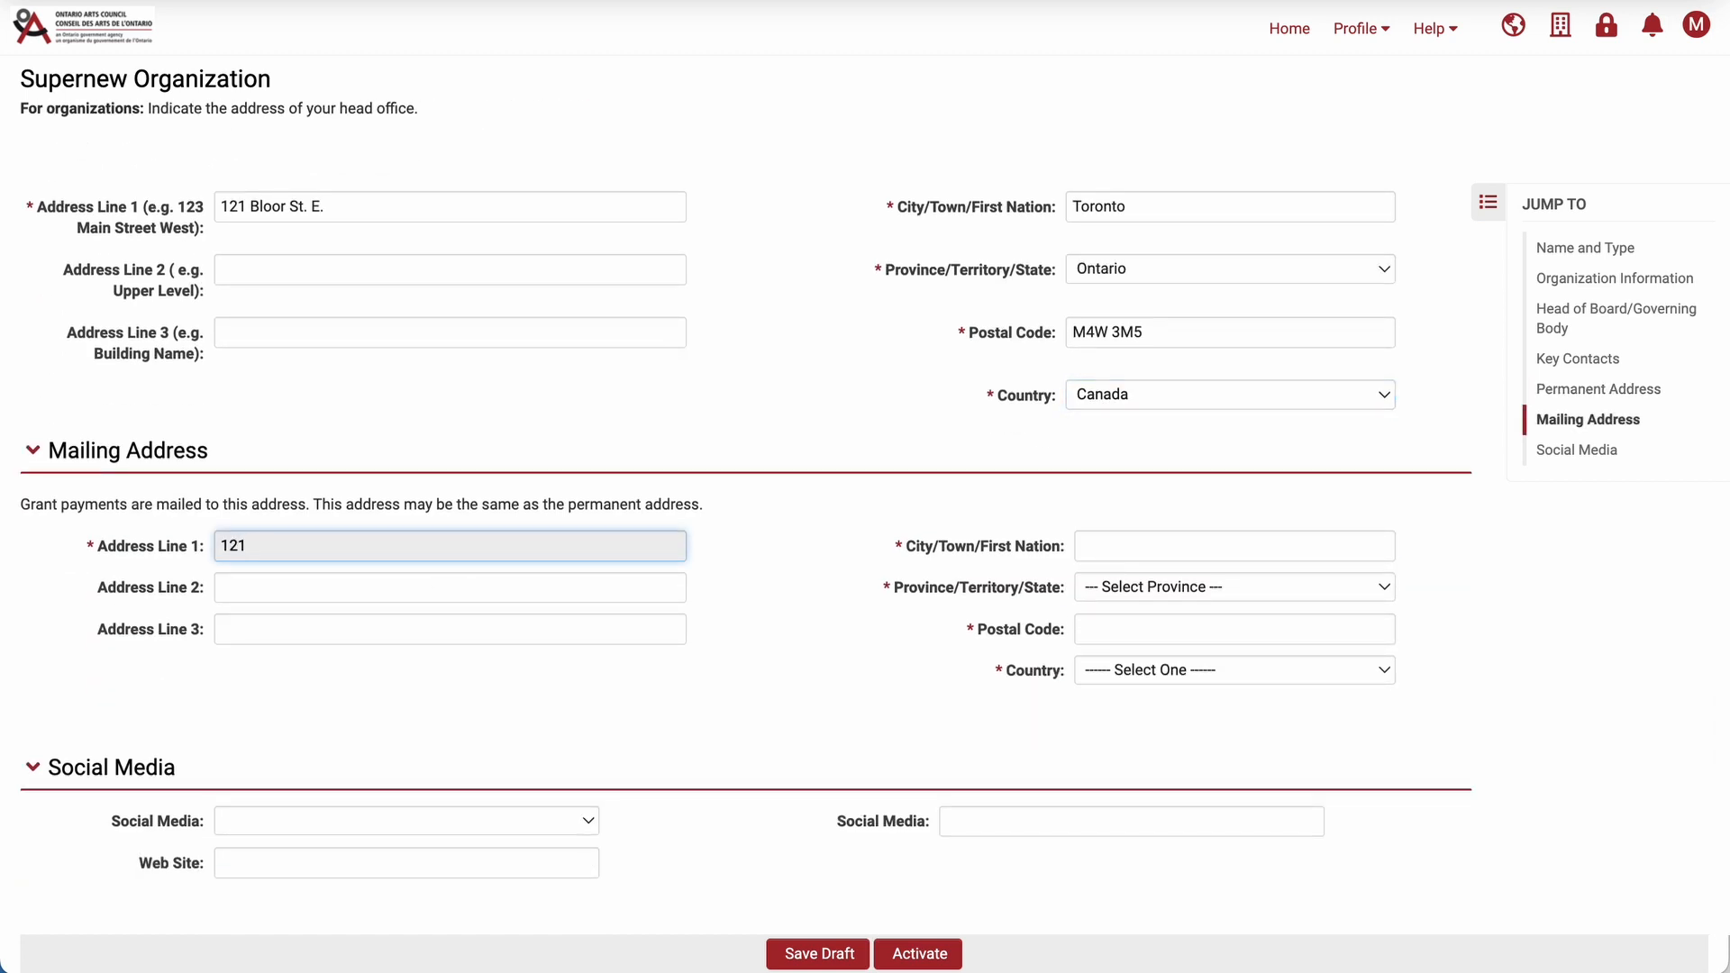
key(Tab)
text(Toronto)
key(Tab)
key(Tab)
key(o)
key(Tab)
key(Tab)
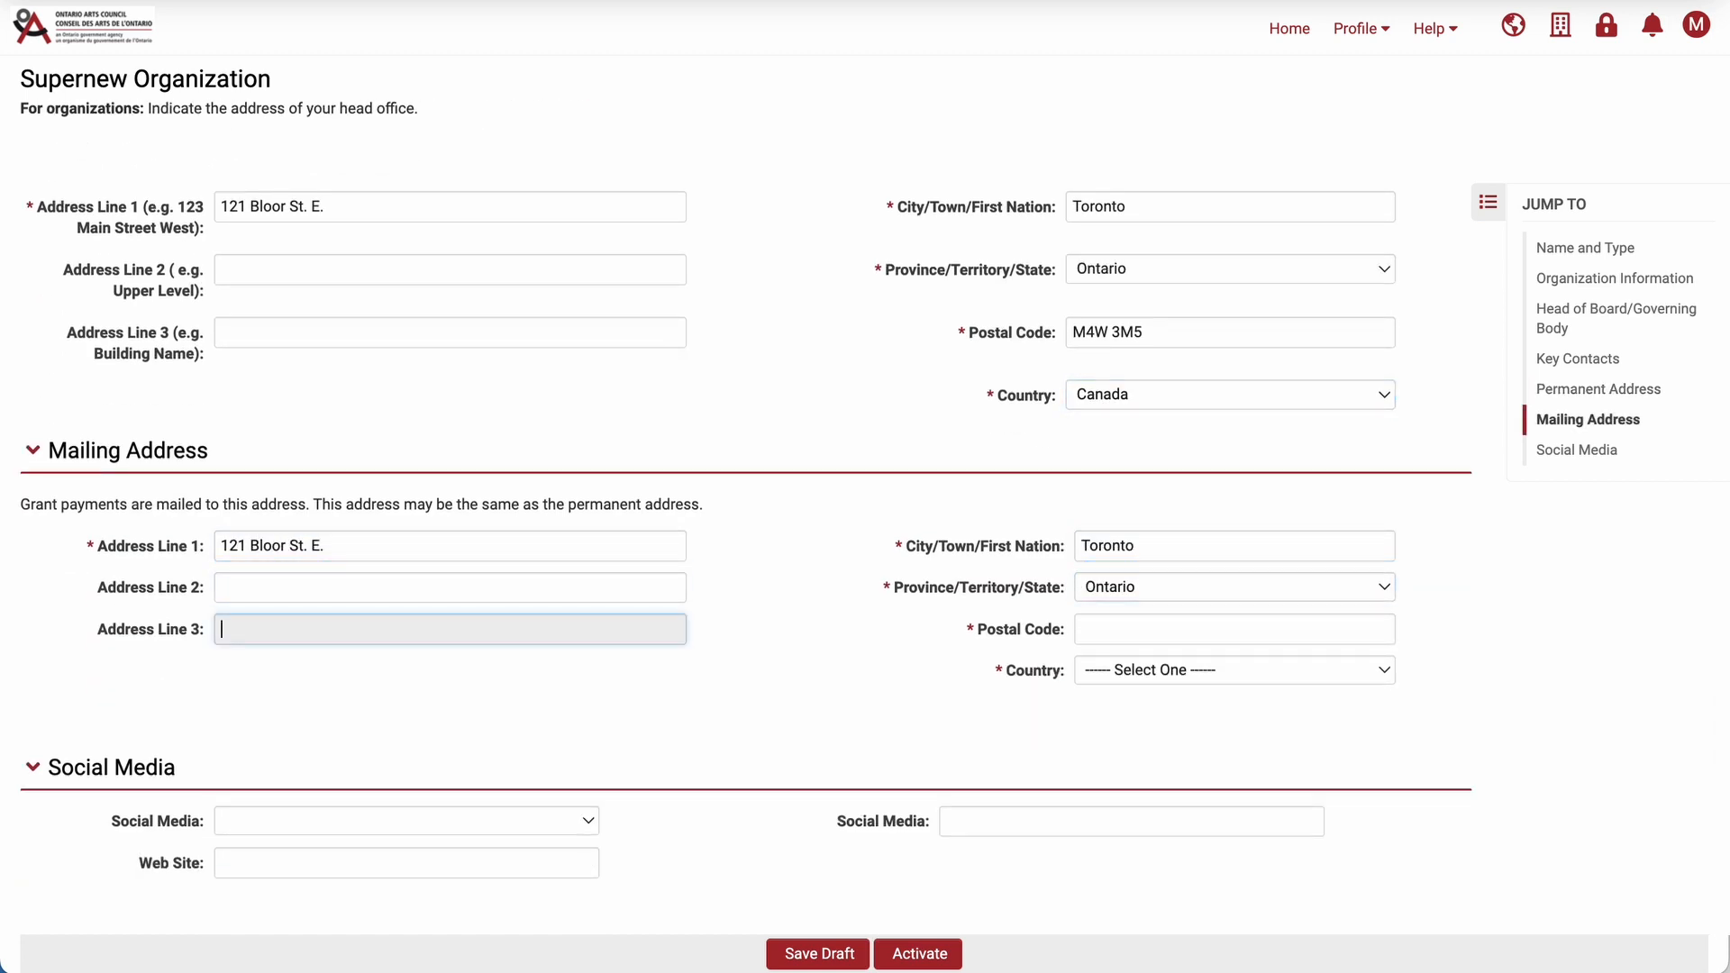
text(M4W 3M5)
key(Tab)
key(c)
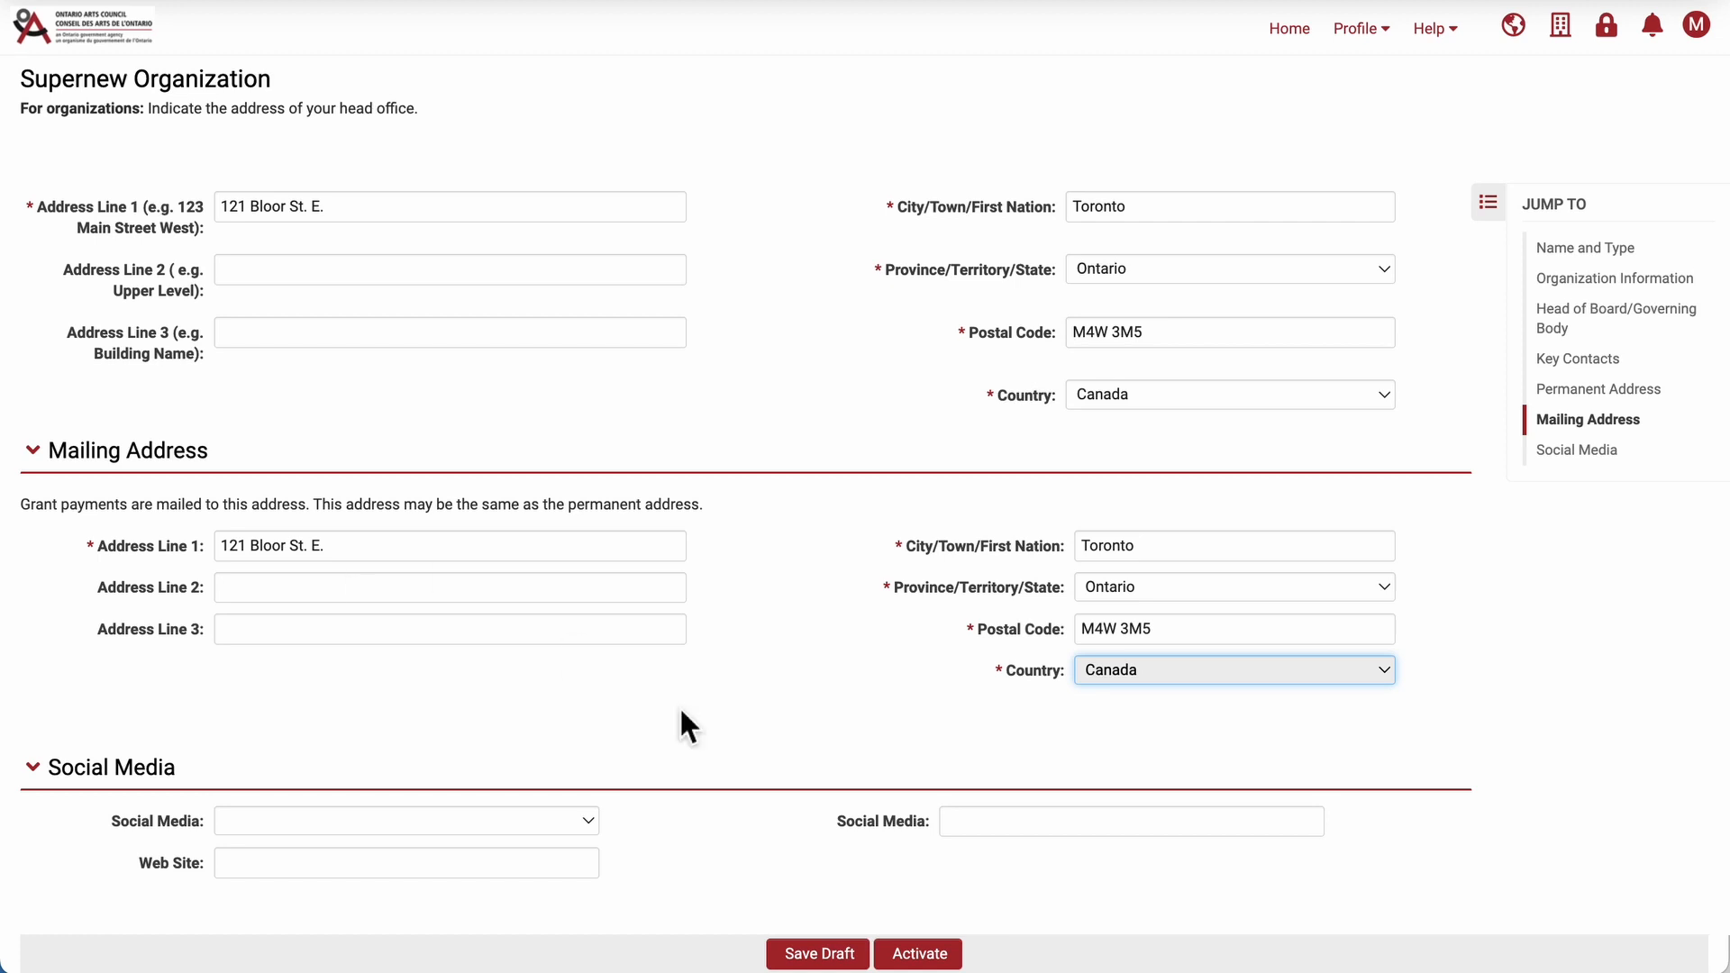
Save and activate the organization profile, and return to the home page.
click(830, 957)
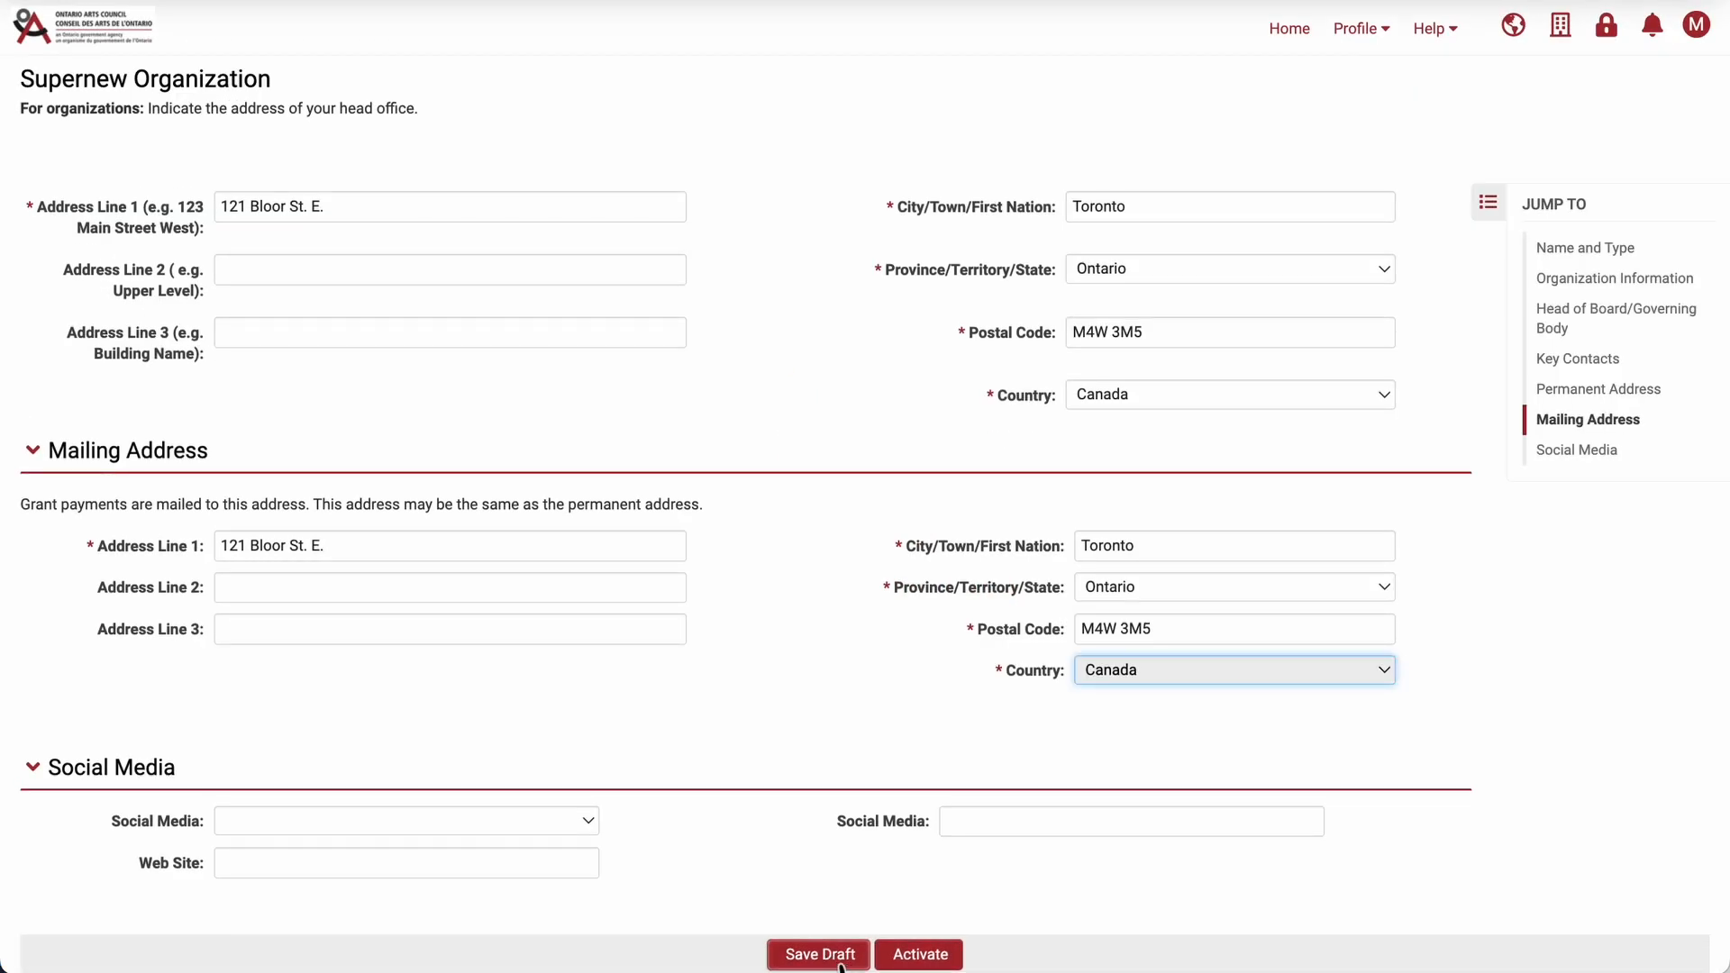
click(950, 958)
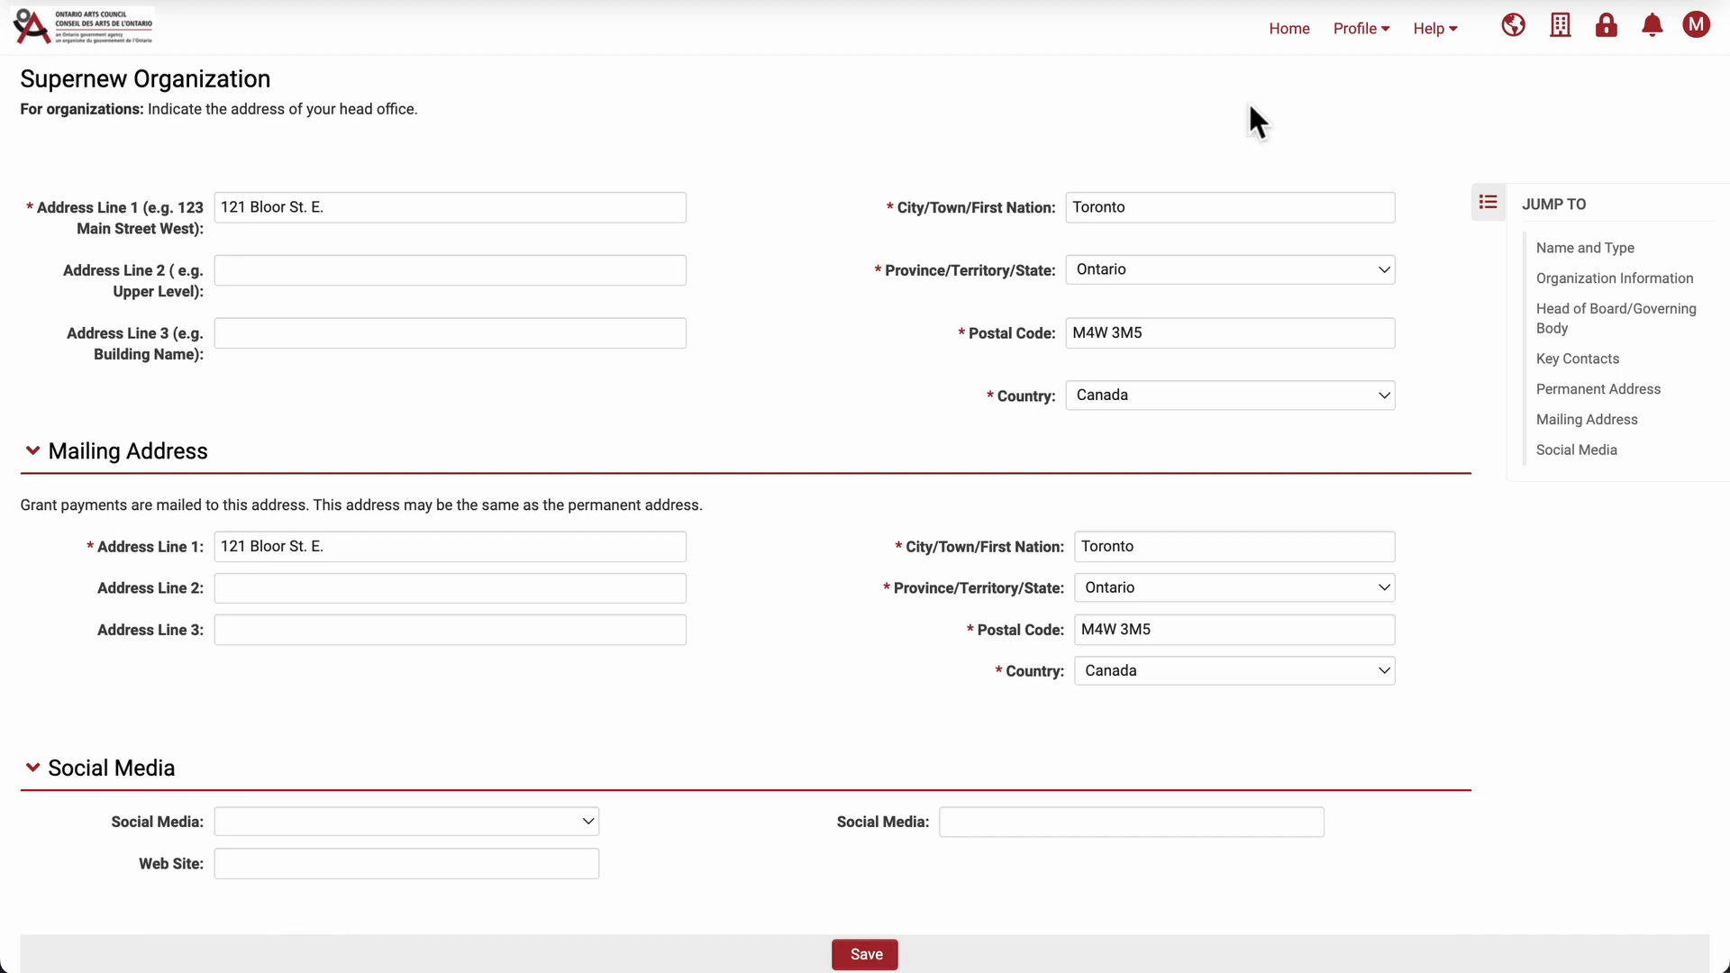
click(1292, 47)
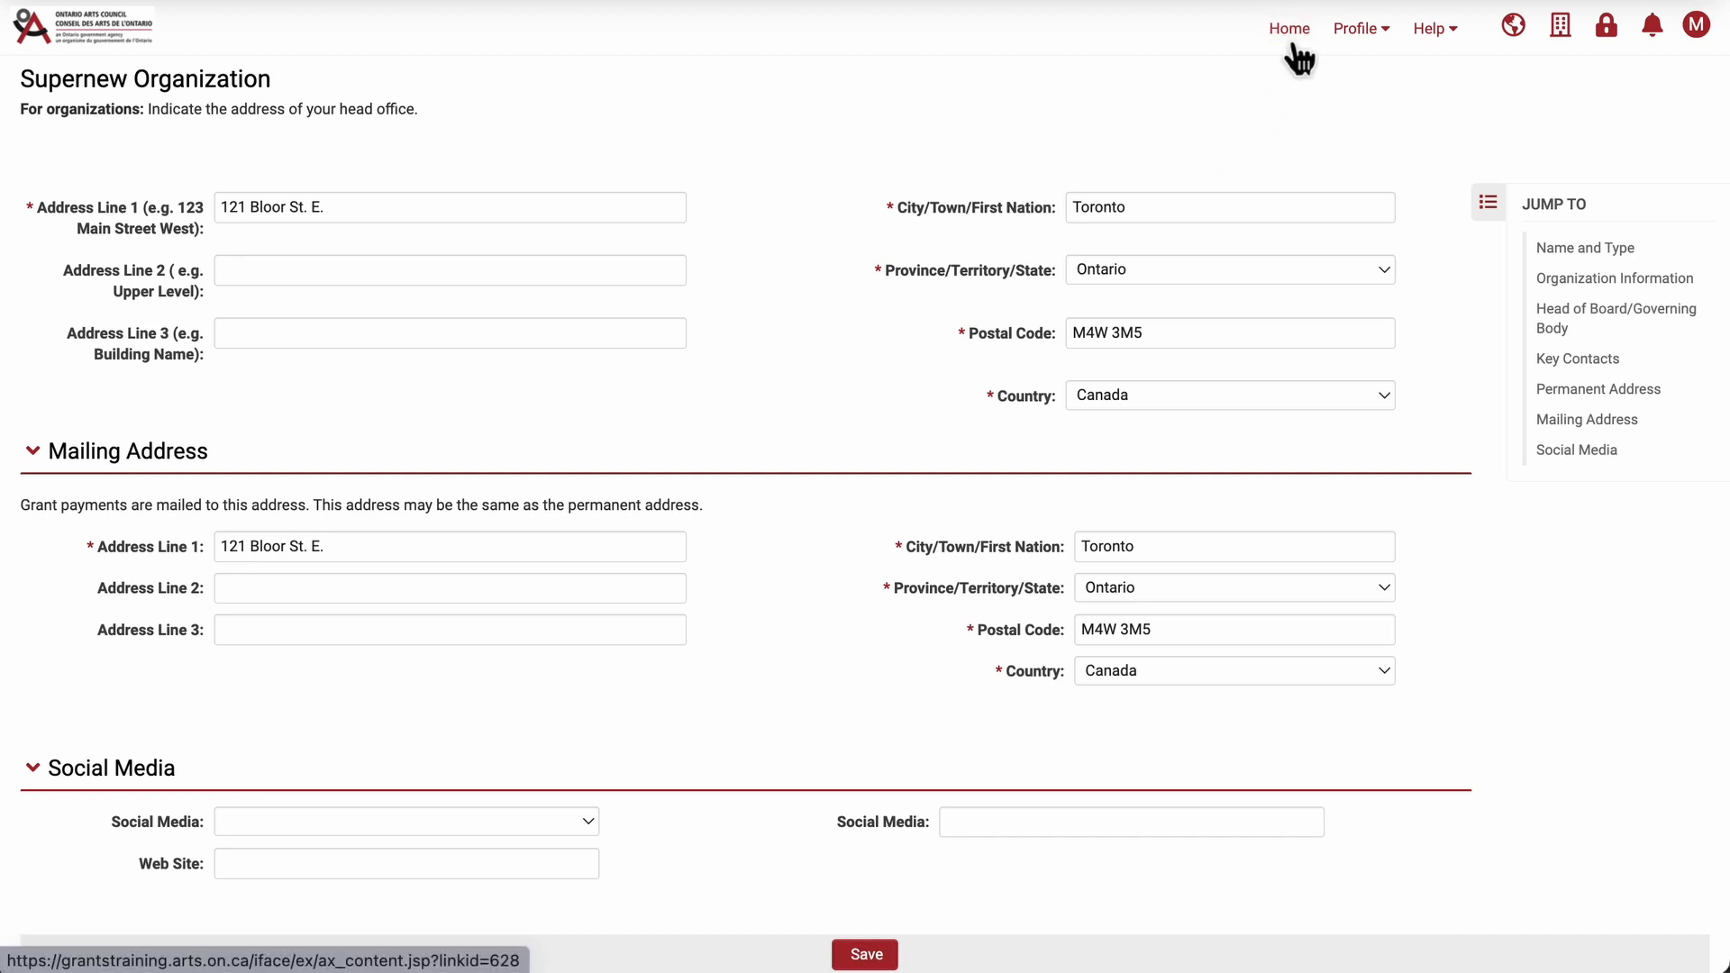